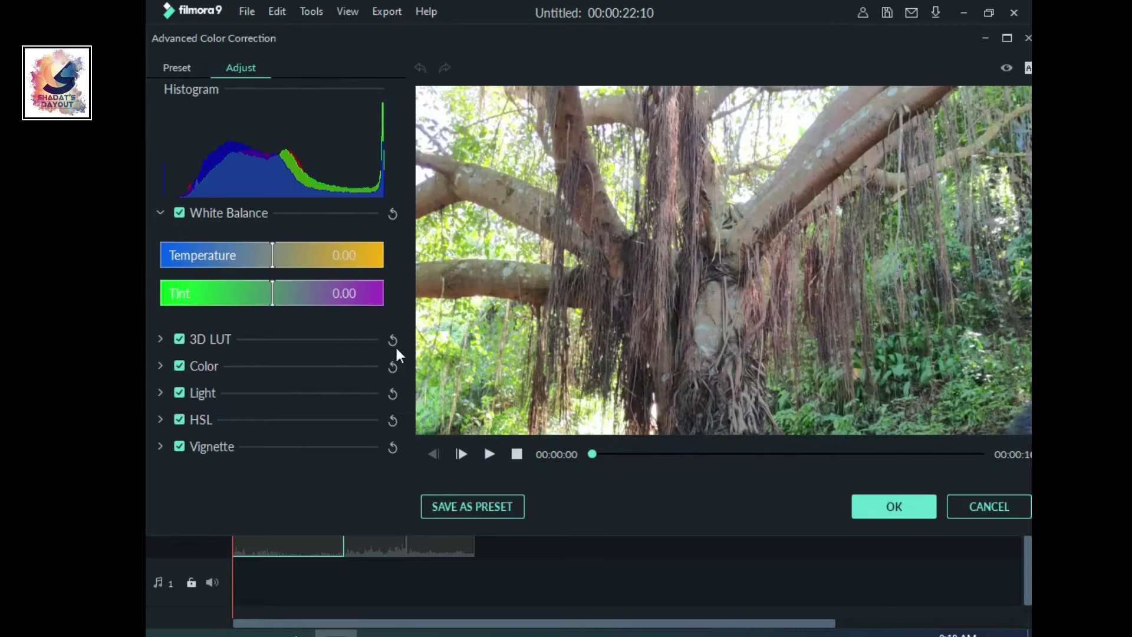
# Set the first clip's color to exposure -16, brightness -9, contrast 21, vibrance 7 and saturation 18, previewing at 00:00:02
pyautogui.click(683, 454)
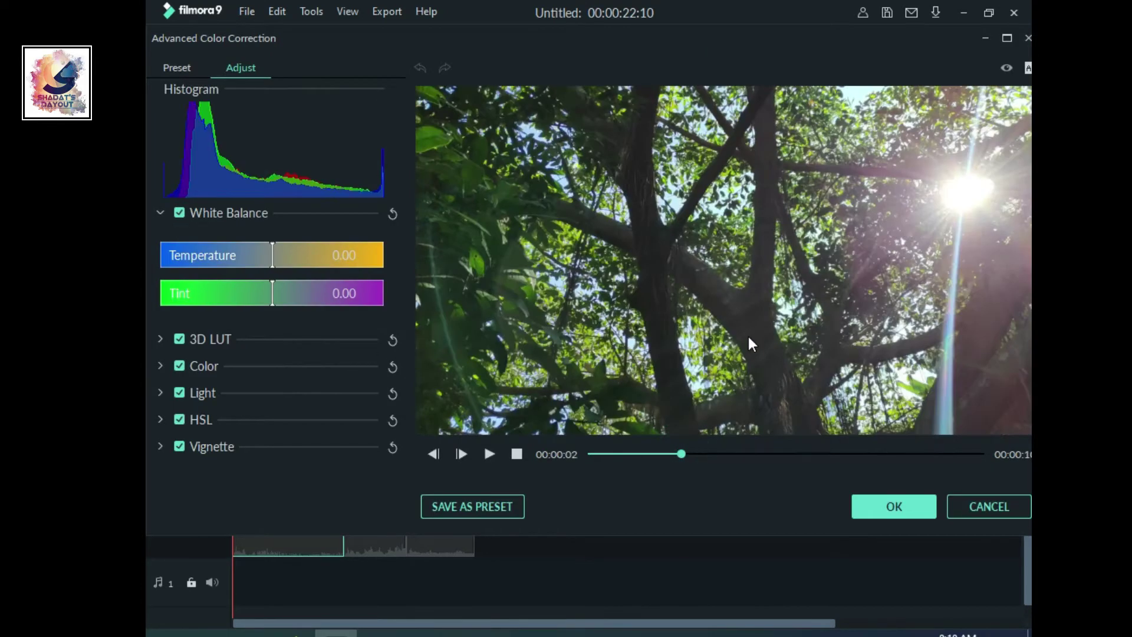
pyautogui.click(161, 366)
pyautogui.scroll(-1, 271, 417)
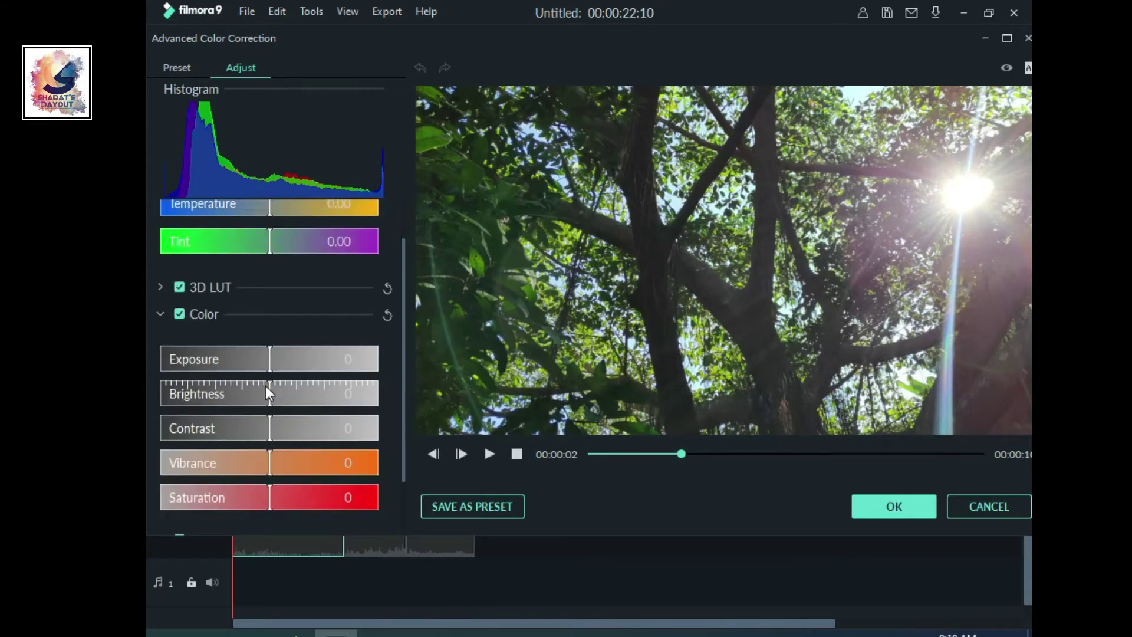
pyautogui.moveTo(270, 362); pyautogui.dragTo(259, 404)
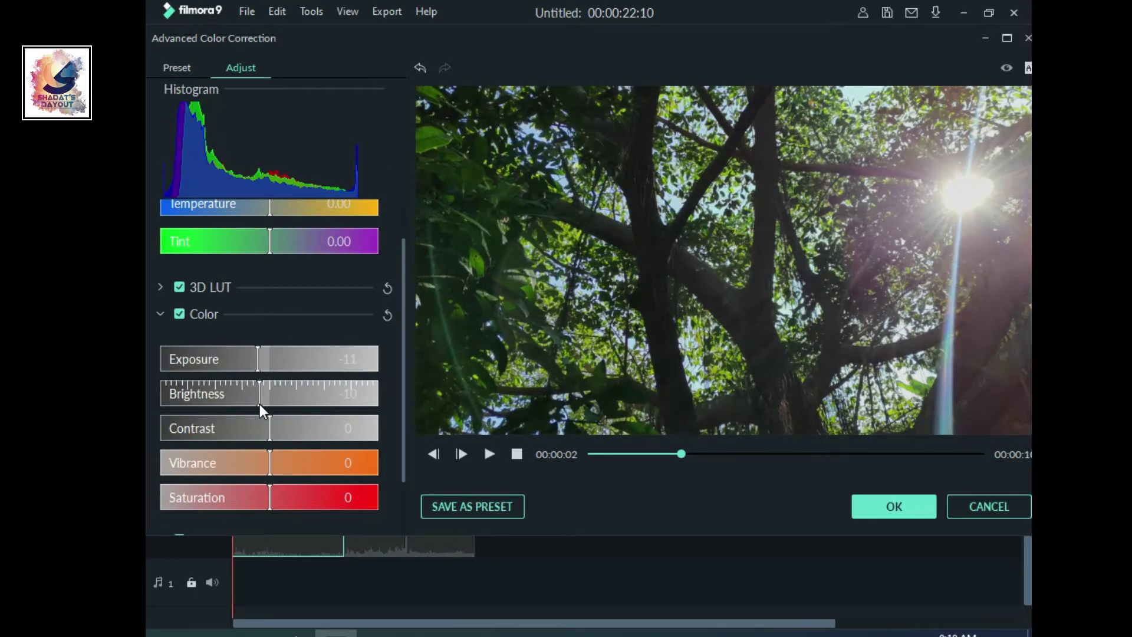
pyautogui.moveTo(270, 436); pyautogui.dragTo(289, 495)
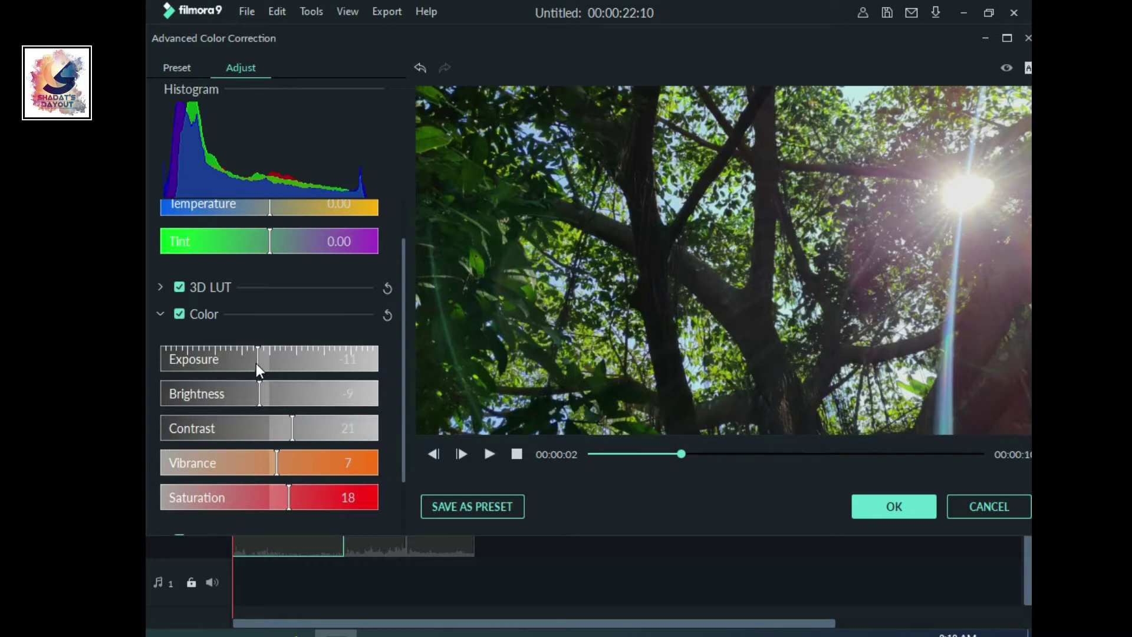
pyautogui.moveTo(260, 362); pyautogui.dragTo(253, 366)
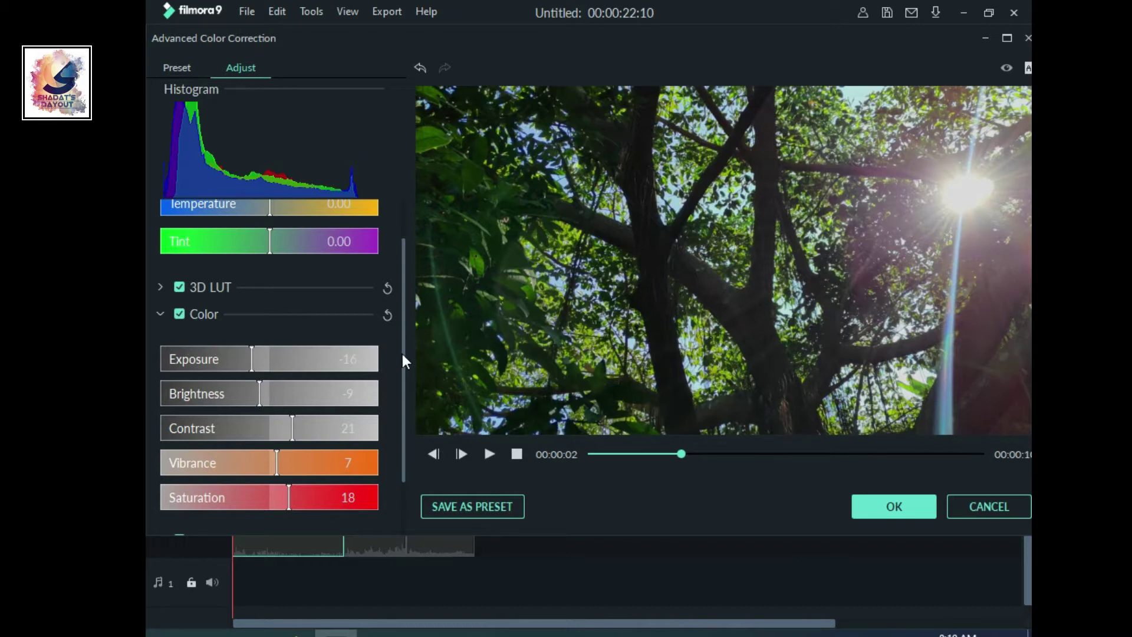
# Set the first clip's light values to highlights -41, shadows -14, whites -20 and blacks -7
pyautogui.scroll(-2, 402, 354)
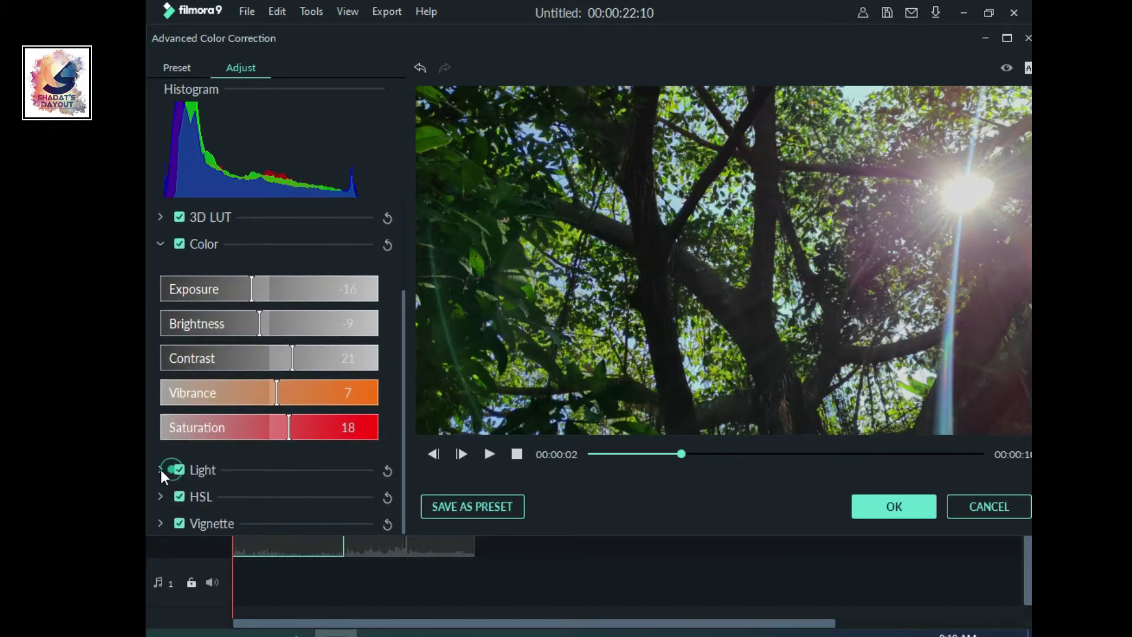
pyautogui.click(161, 469)
pyautogui.moveTo(404, 386); pyautogui.dragTo(416, 498)
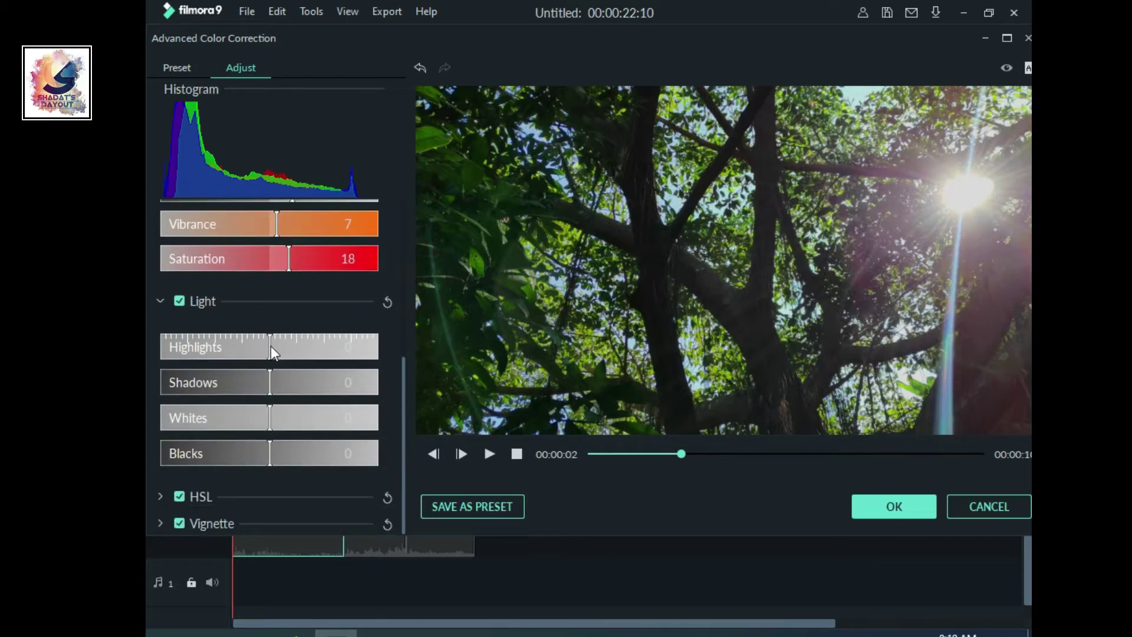
pyautogui.moveTo(269, 346); pyautogui.dragTo(224, 352)
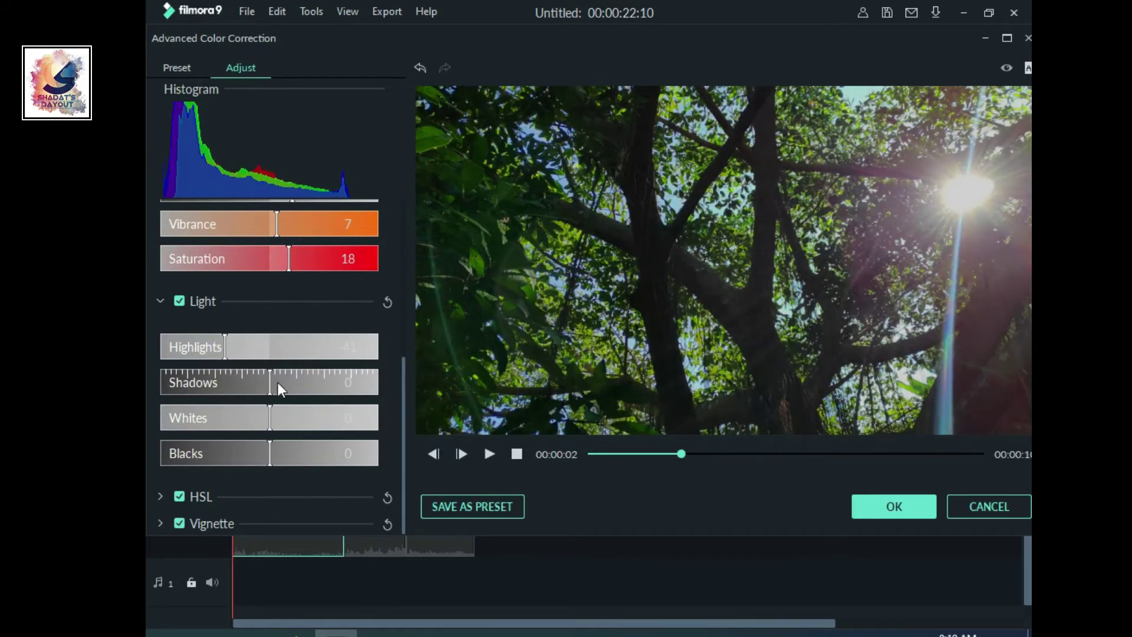
pyautogui.moveTo(271, 382)
pyautogui.mouseDown()
pyautogui.moveTo(246, 385)
pyautogui.moveTo(309, 370)
pyautogui.moveTo(228, 383)
pyautogui.moveTo(253, 373)
pyautogui.mouseUp()
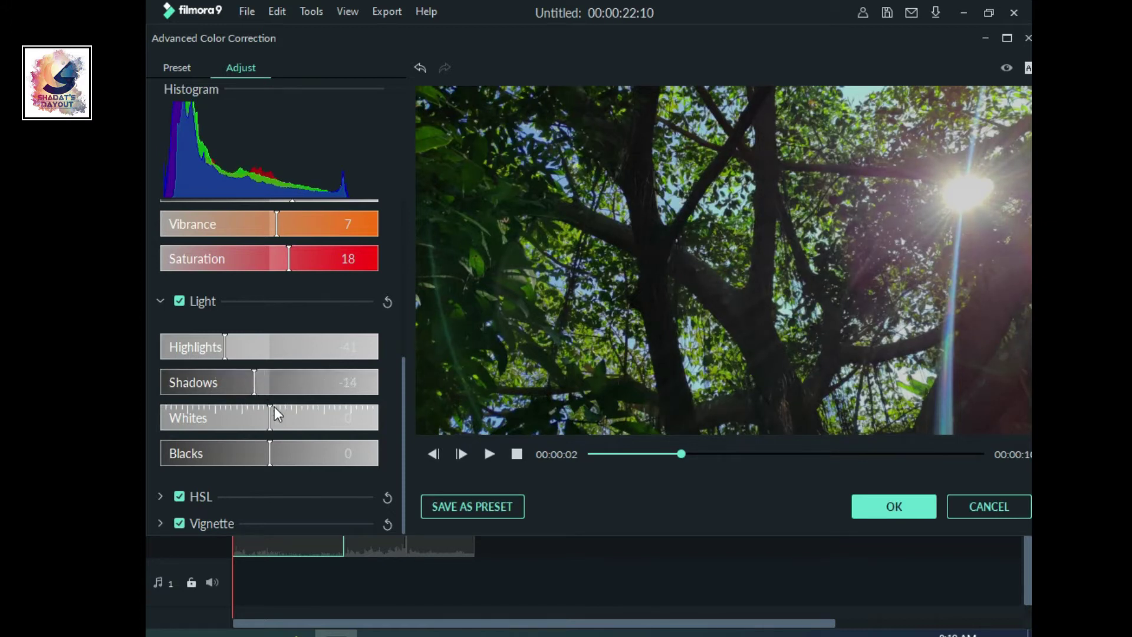
pyautogui.moveTo(248, 431); pyautogui.dragTo(262, 454)
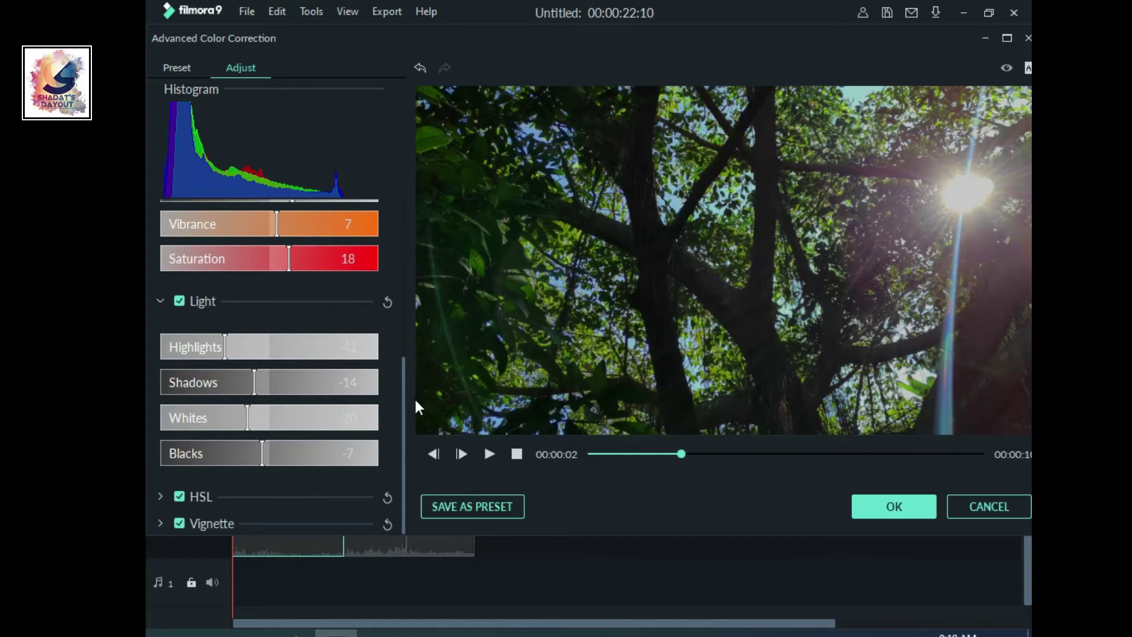
# Set the first clip's yellow HSL values to hue -11 and saturation -17
pyautogui.click(161, 498)
pyautogui.moveTo(404, 391); pyautogui.dragTo(370, 462)
pyautogui.moveTo(268, 447); pyautogui.dragTo(243, 448)
pyautogui.moveTo(271, 486); pyautogui.dragTo(260, 490)
pyautogui.click(291, 359)
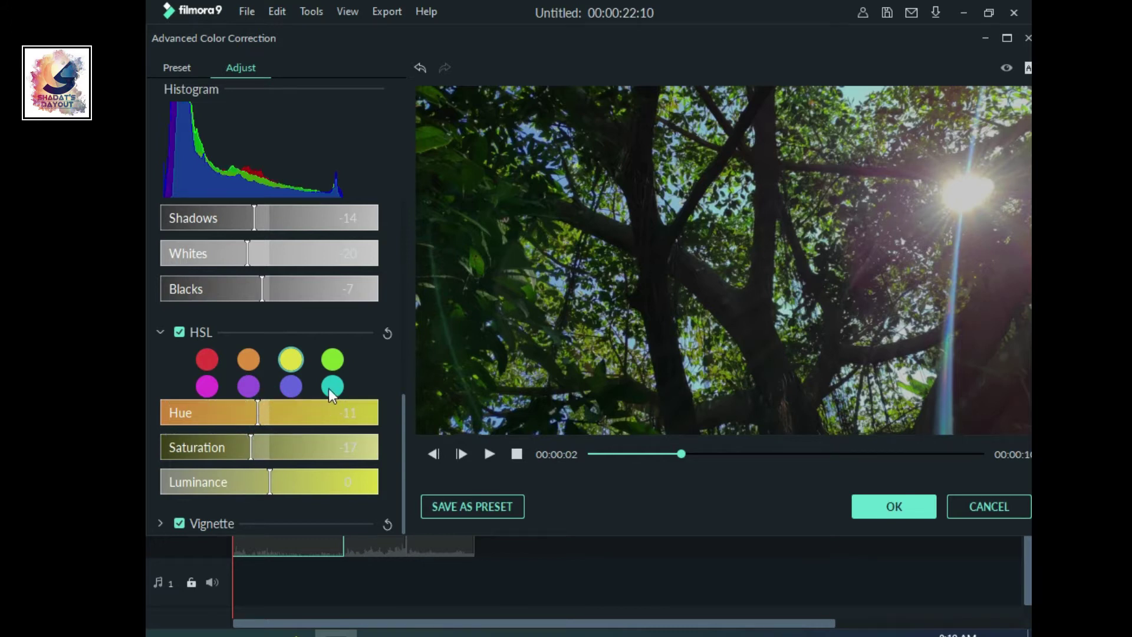
# Set the first clip's green HSL values to hue -42, saturation 9 and luminance -11
pyautogui.click(333, 363)
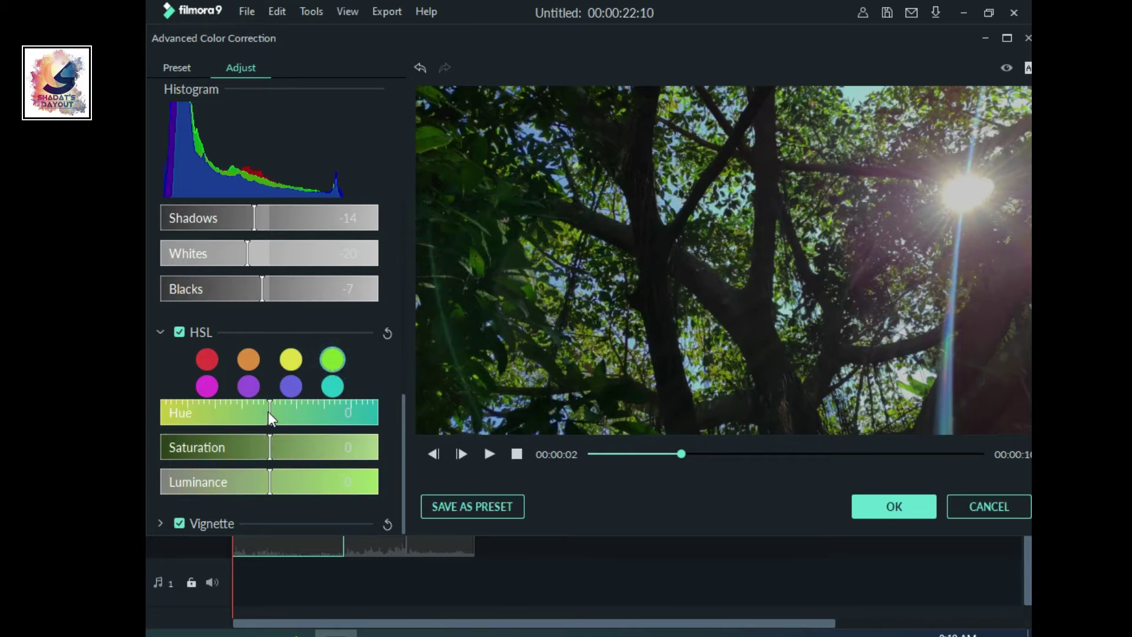
pyautogui.moveTo(270, 415); pyautogui.dragTo(279, 453)
pyautogui.scroll(2, 390, 483)
pyautogui.scroll(2, 389, 443)
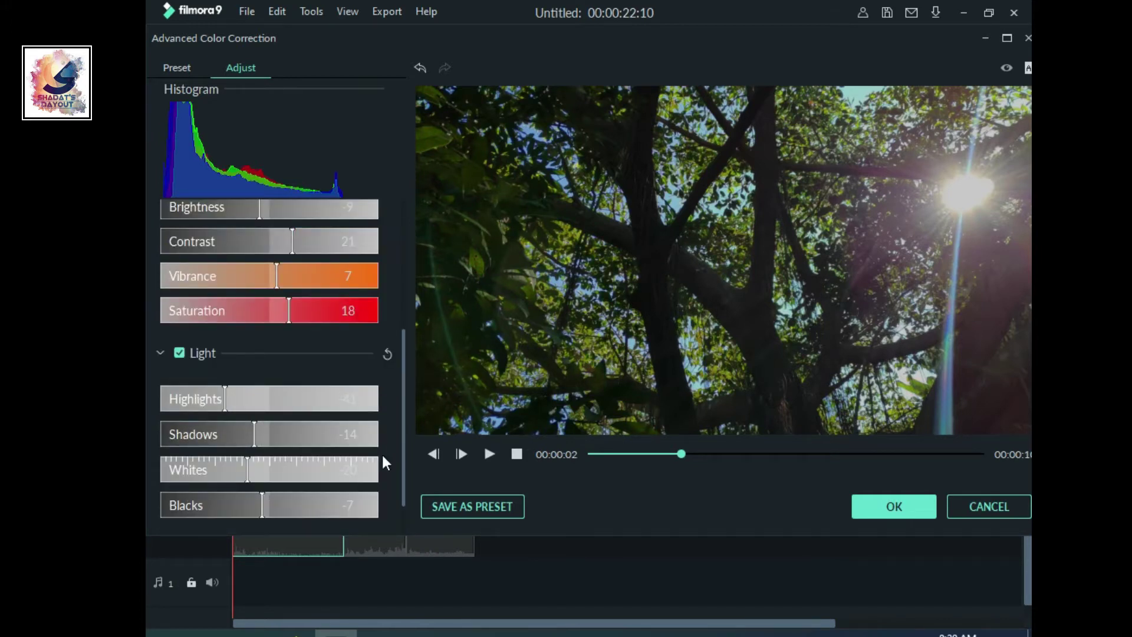
pyautogui.moveTo(405, 435); pyautogui.dragTo(409, 498)
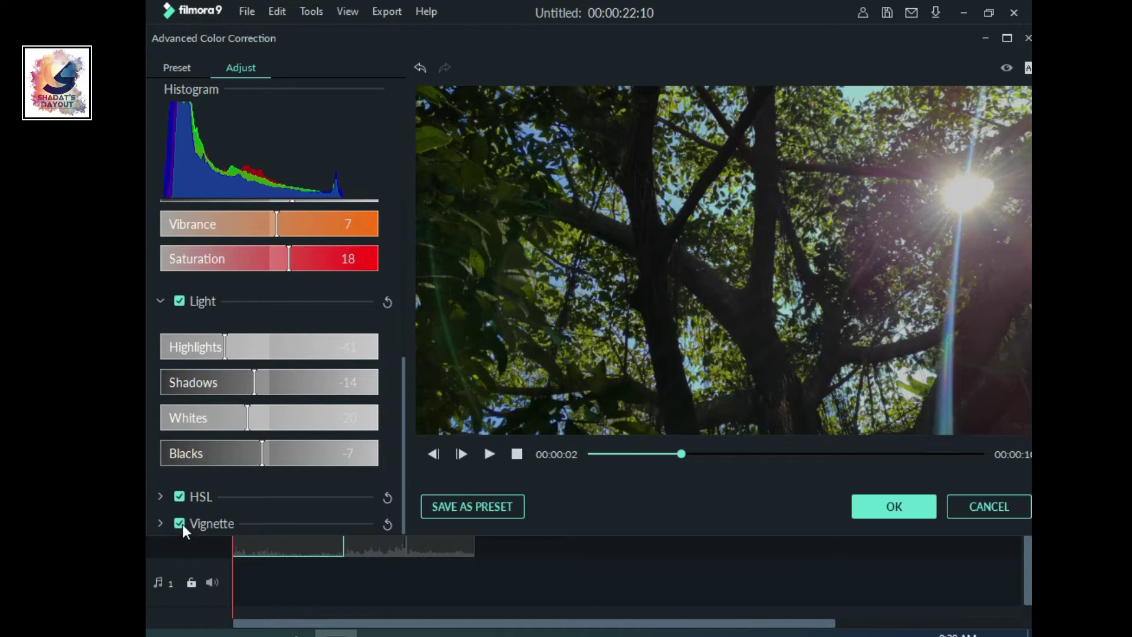
pyautogui.click(160, 497)
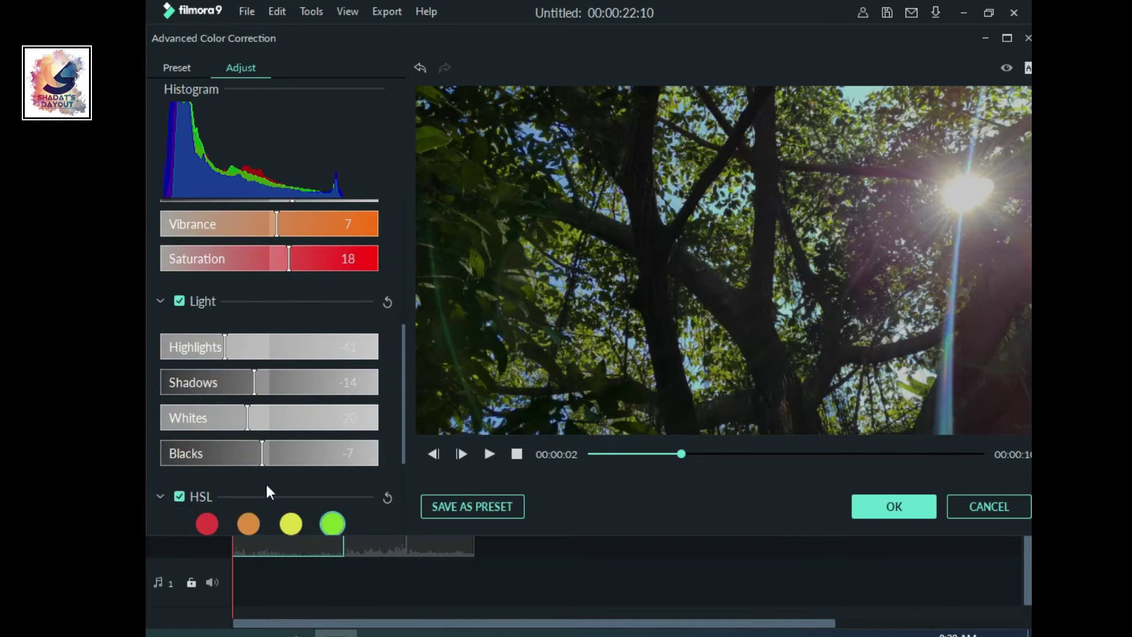
pyautogui.scroll(-3, 362, 483)
pyautogui.scroll(-1, 180, 511)
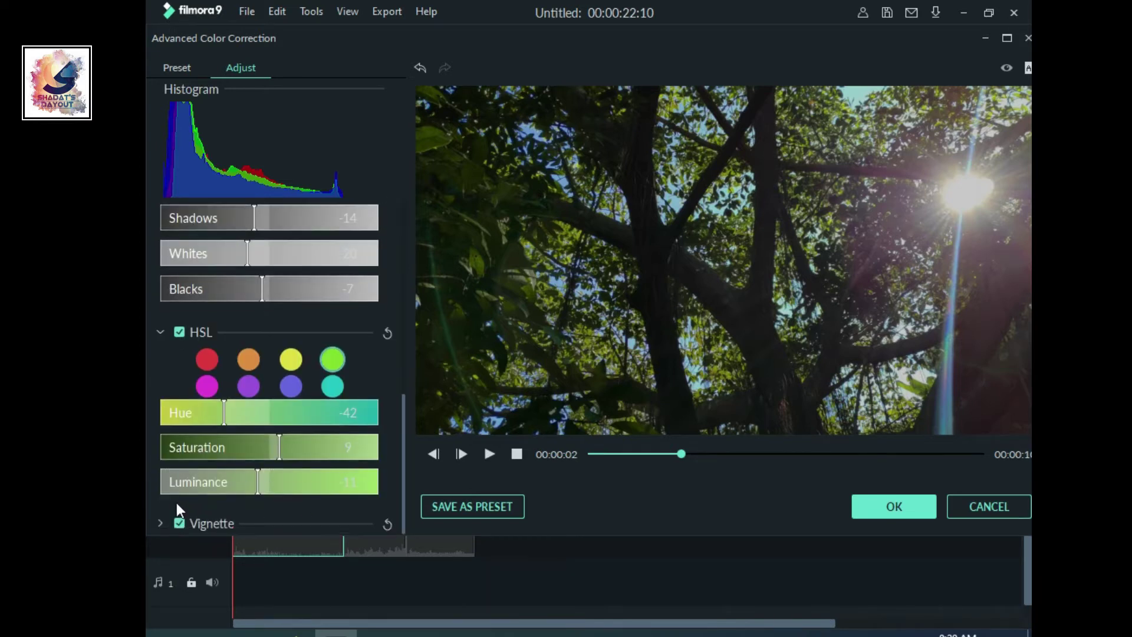
# Set the vignette to amount -3, size 20, roundness 34, feather 29 and exposure -15, and apply the first clip's color correction
pyautogui.click(161, 523)
pyautogui.scroll(-4, 386, 418)
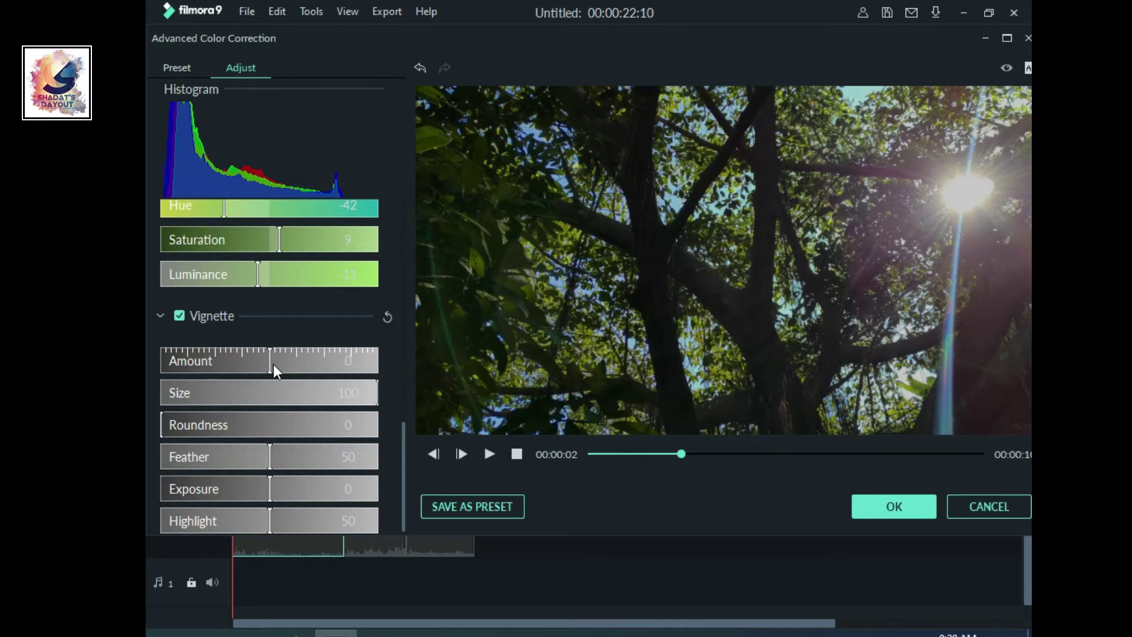
pyautogui.moveTo(268, 366)
pyautogui.mouseDown()
pyautogui.moveTo(223, 370)
pyautogui.moveTo(267, 360)
pyautogui.mouseUp()
pyautogui.click(265, 362)
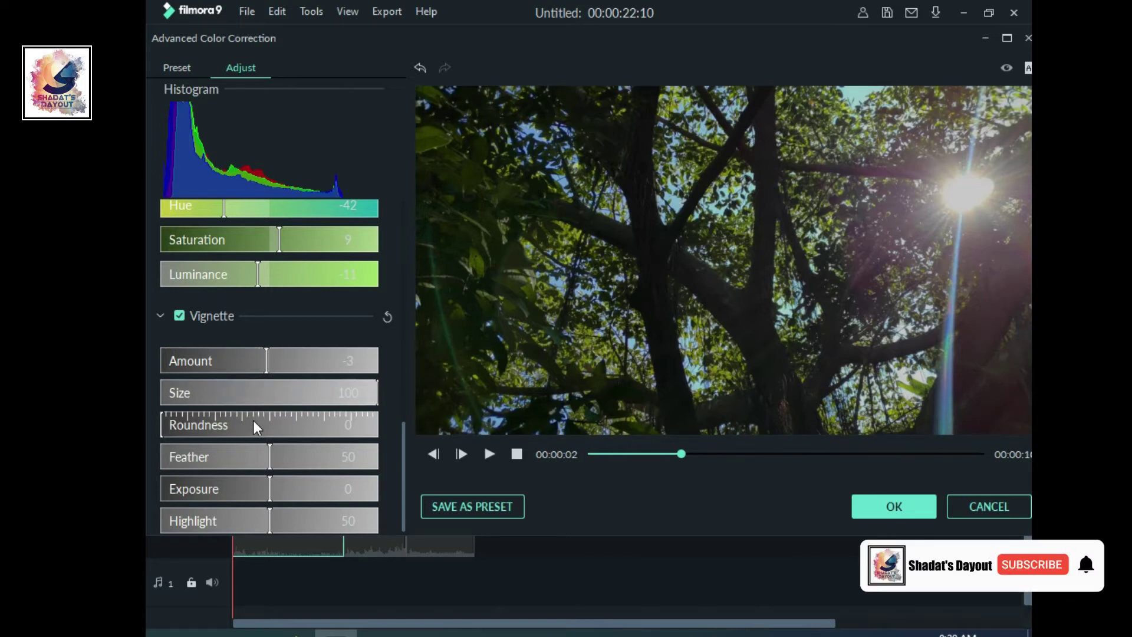
pyautogui.moveTo(266, 392); pyautogui.dragTo(242, 392)
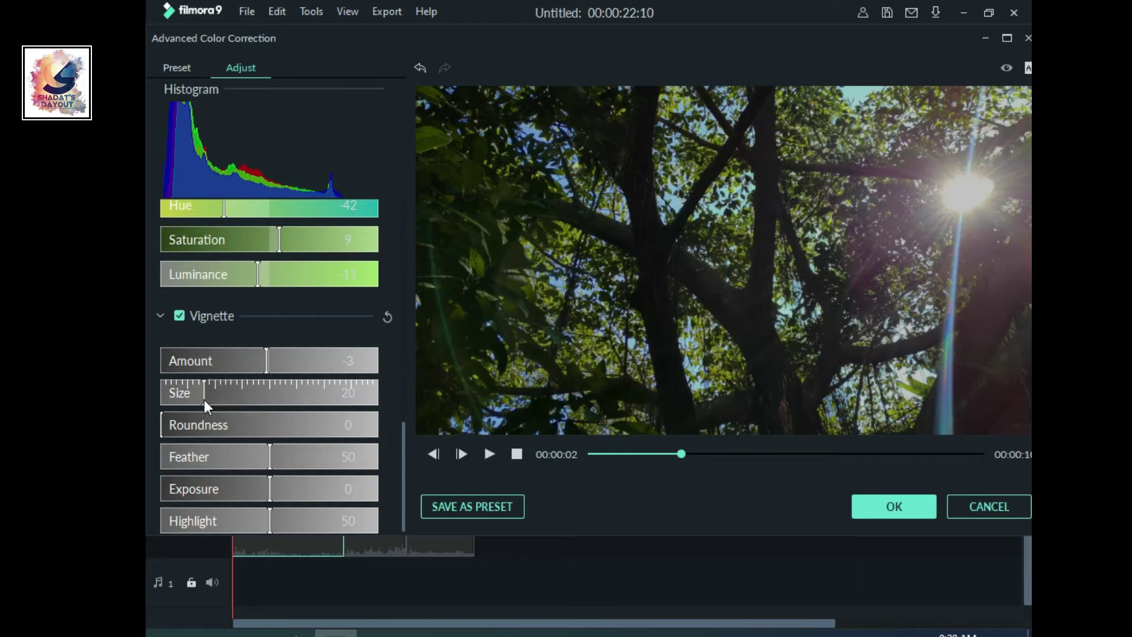
pyautogui.click(265, 421)
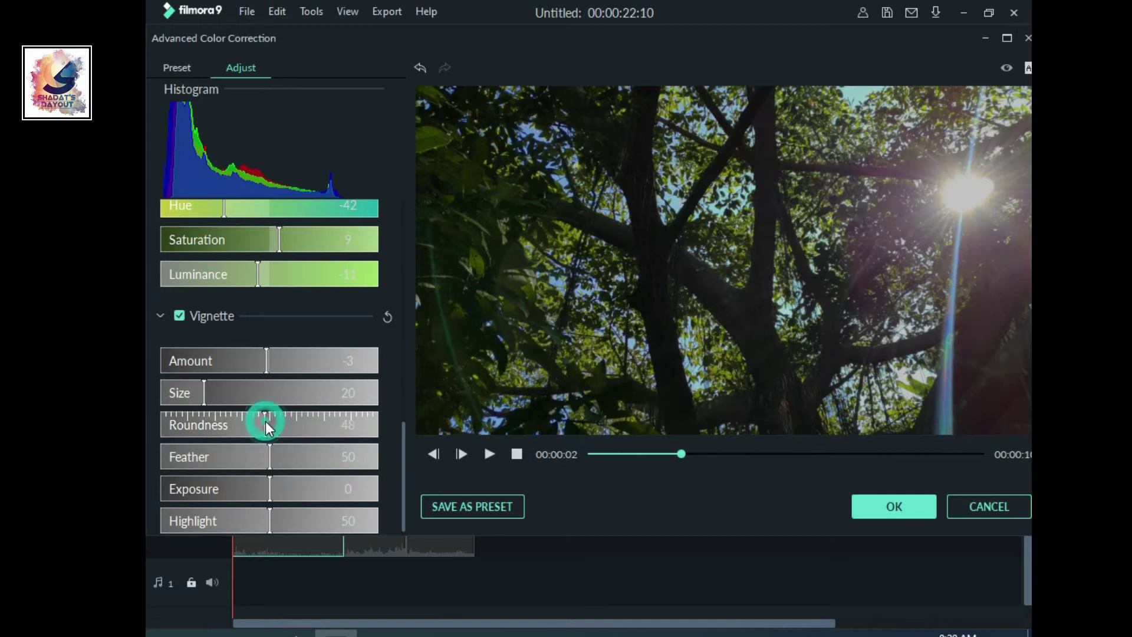
pyautogui.moveTo(265, 421); pyautogui.dragTo(225, 459)
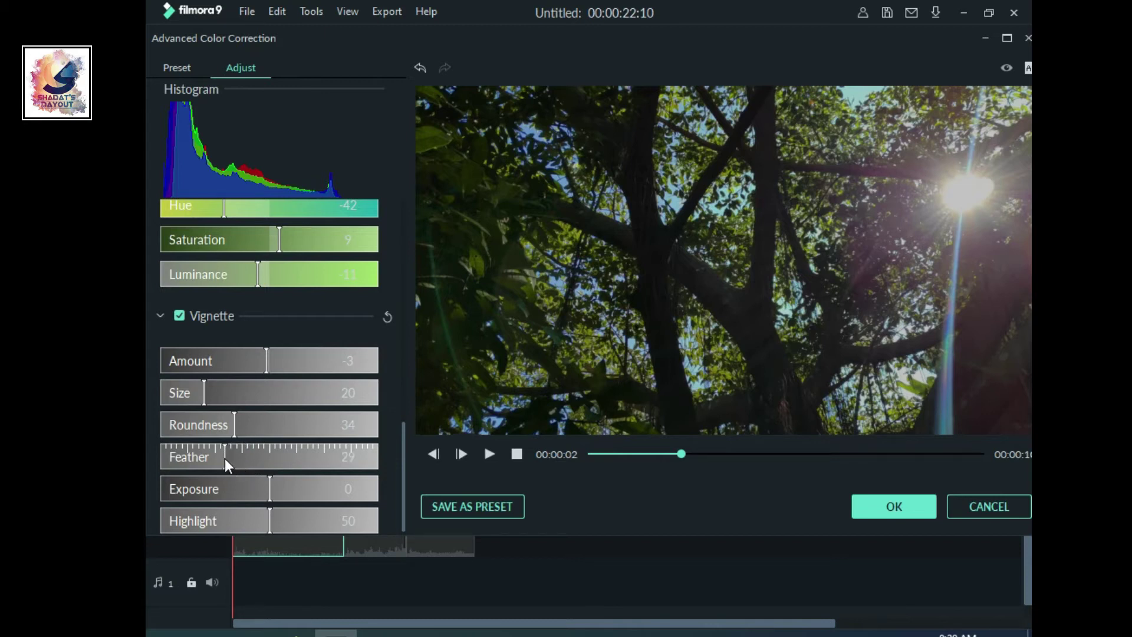
pyautogui.moveTo(270, 490)
pyautogui.mouseDown()
pyautogui.moveTo(238, 491)
pyautogui.moveTo(292, 478)
pyautogui.moveTo(252, 490)
pyautogui.mouseUp()
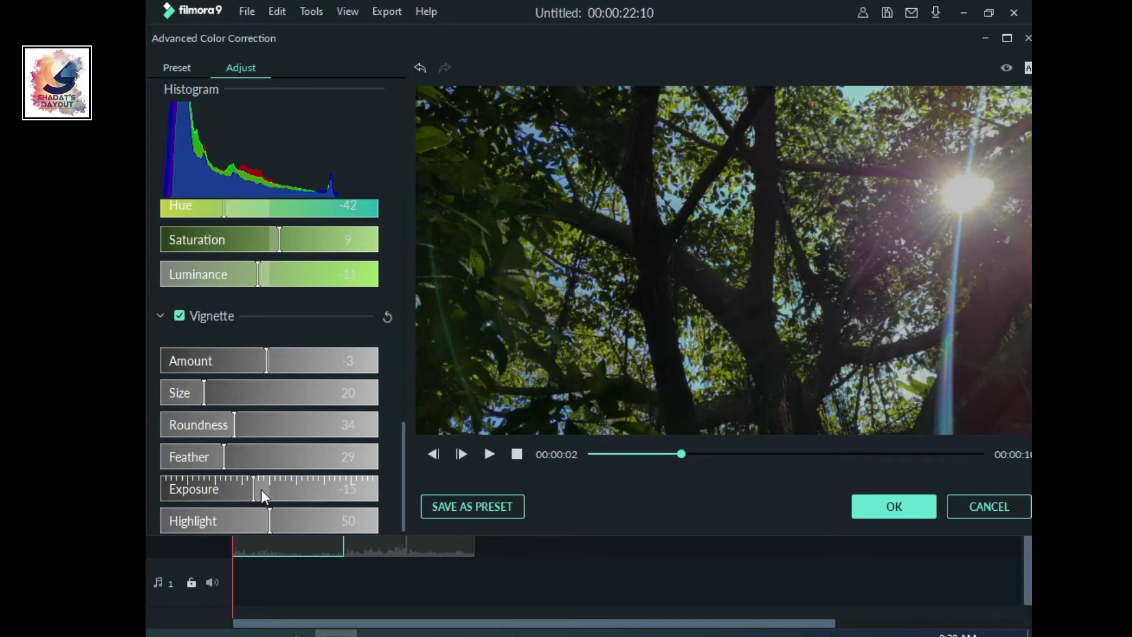
pyautogui.click(898, 500)
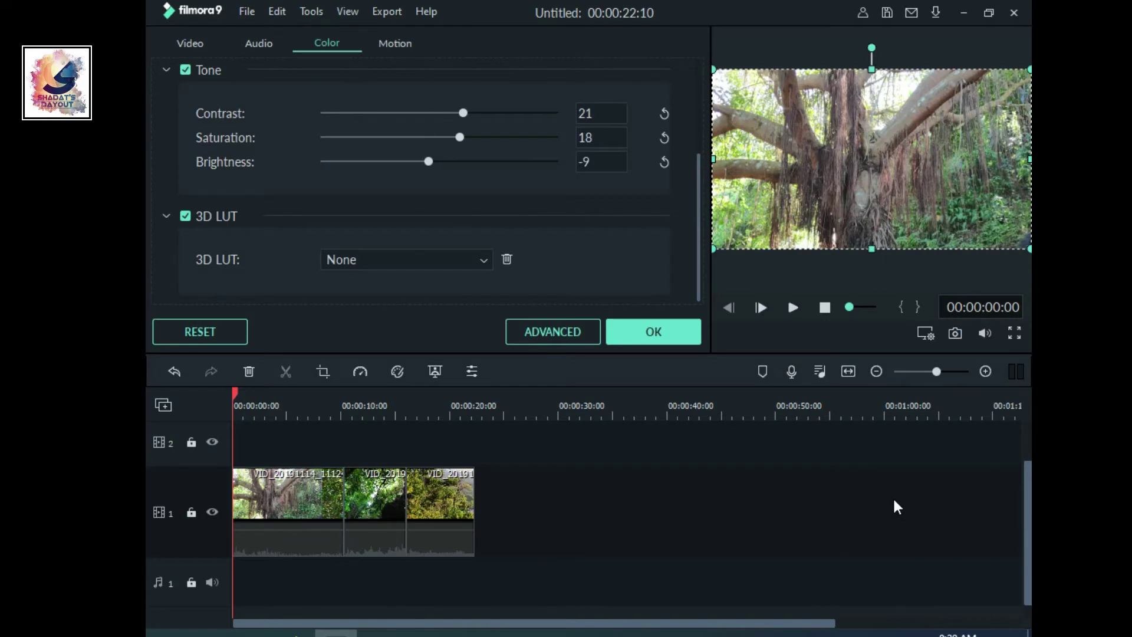
pyautogui.click(662, 337)
# Open advanced color correction for the second timeline clip and preview its frame at 00:00:01
pyautogui.click(378, 413)
pyautogui.click(369, 496)
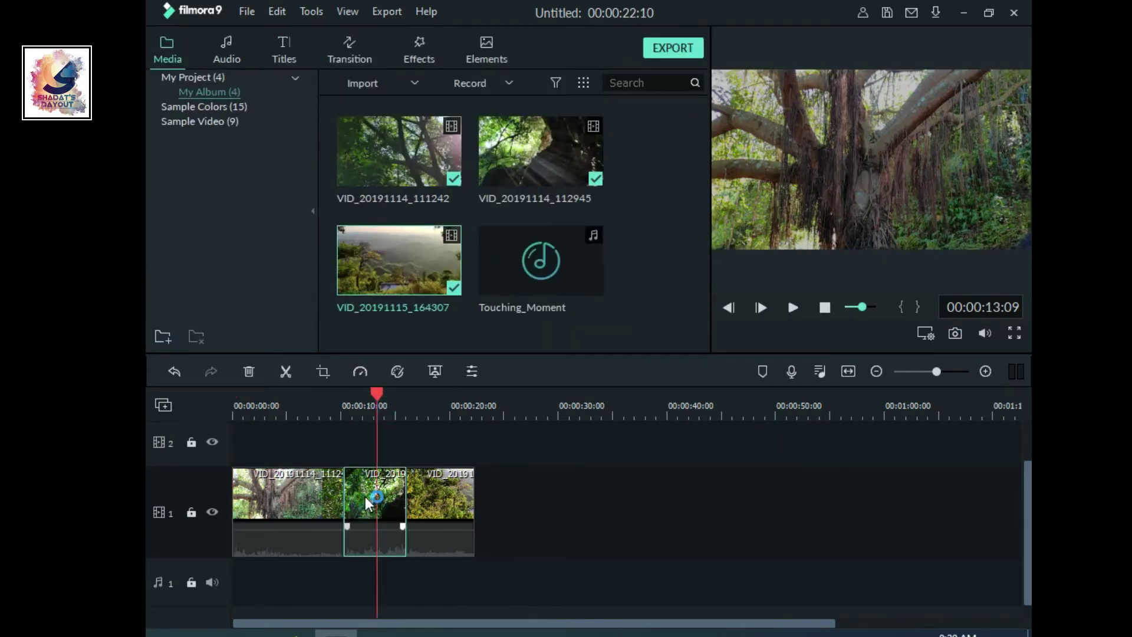
pyautogui.click(397, 372)
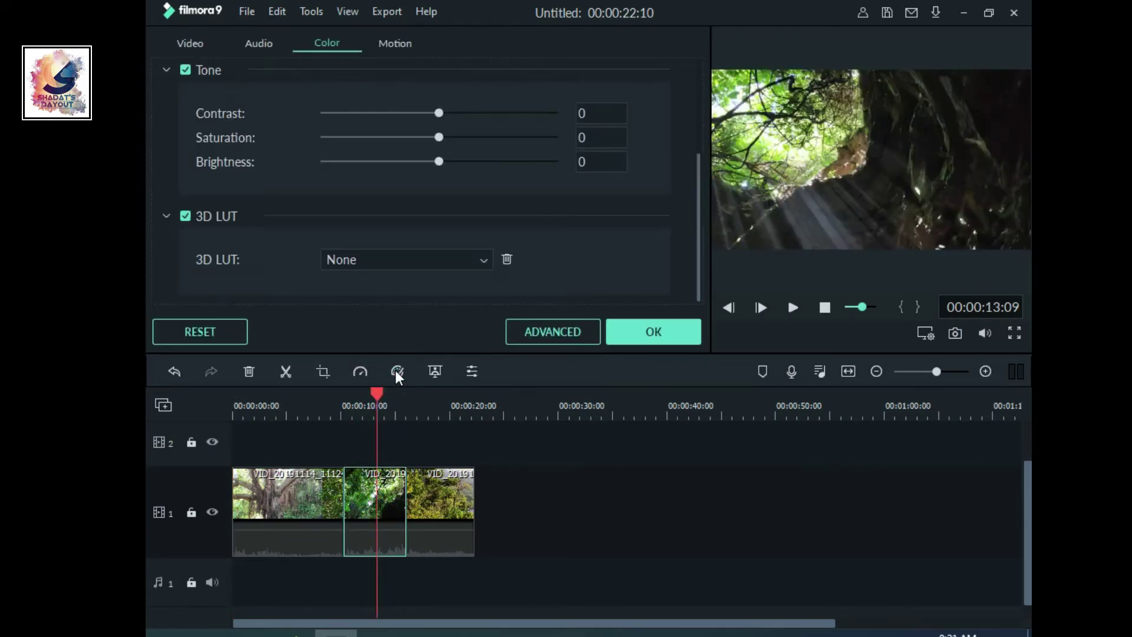
pyautogui.click(552, 346)
pyautogui.click(703, 454)
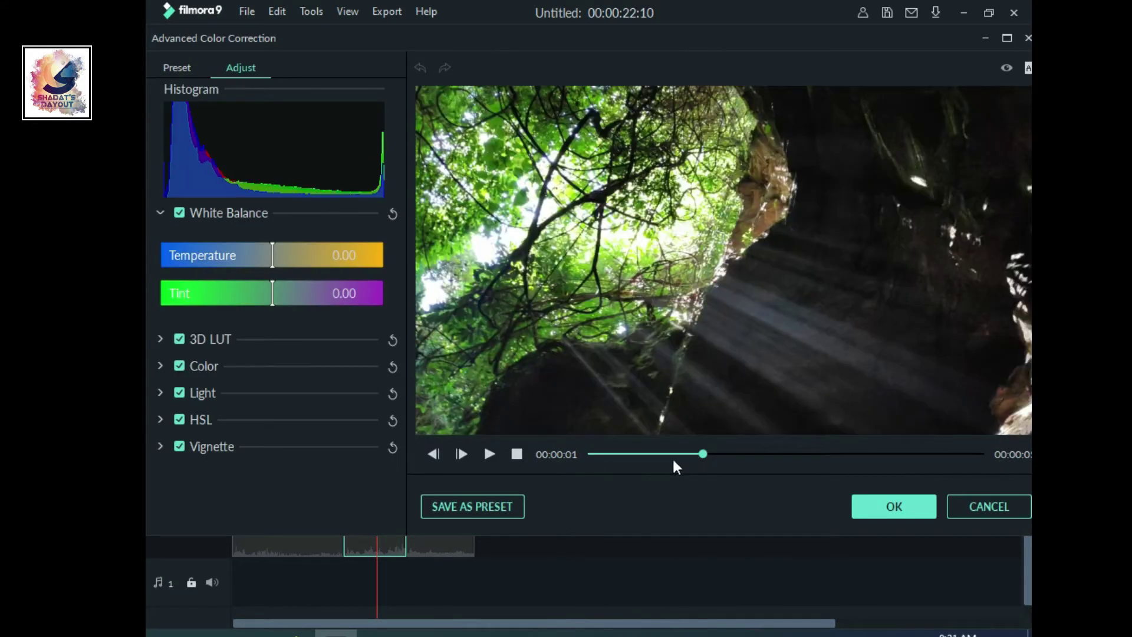
# Set the second clip's color to exposure -9, brightness -4, contrast 22, vibrance 11 and saturation 16
pyautogui.click(160, 366)
pyautogui.moveTo(272, 419); pyautogui.dragTo(295, 476)
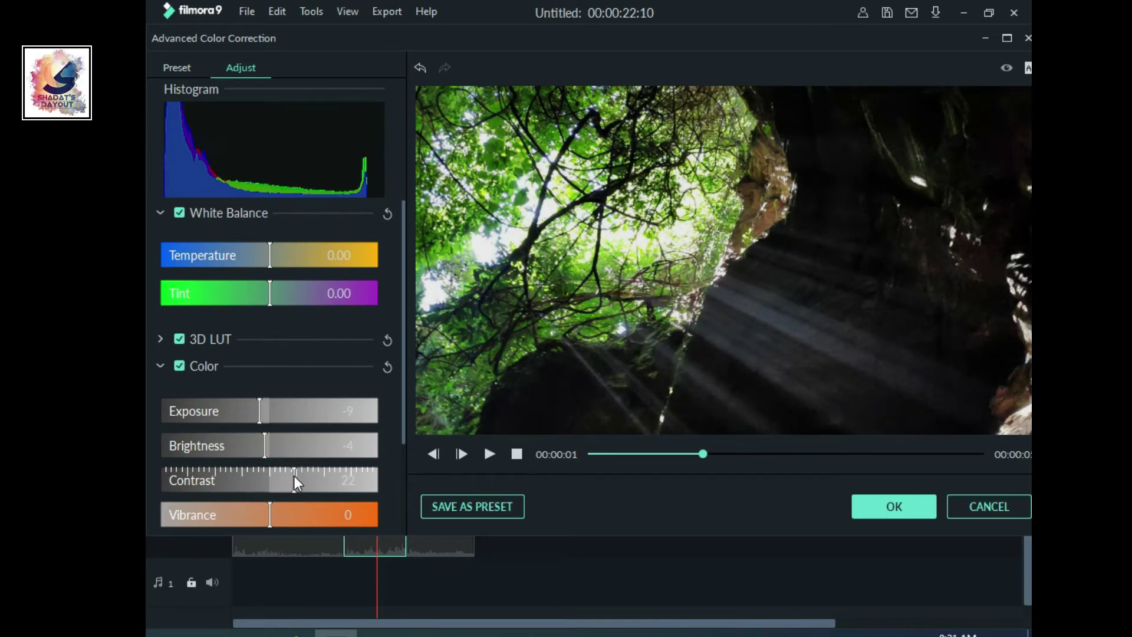
pyautogui.scroll(-2, 313, 469)
pyautogui.moveTo(271, 389); pyautogui.dragTo(288, 430)
# Set the second clip's light values to highlights -22, shadows -9 and whites -16
pyautogui.click(160, 470)
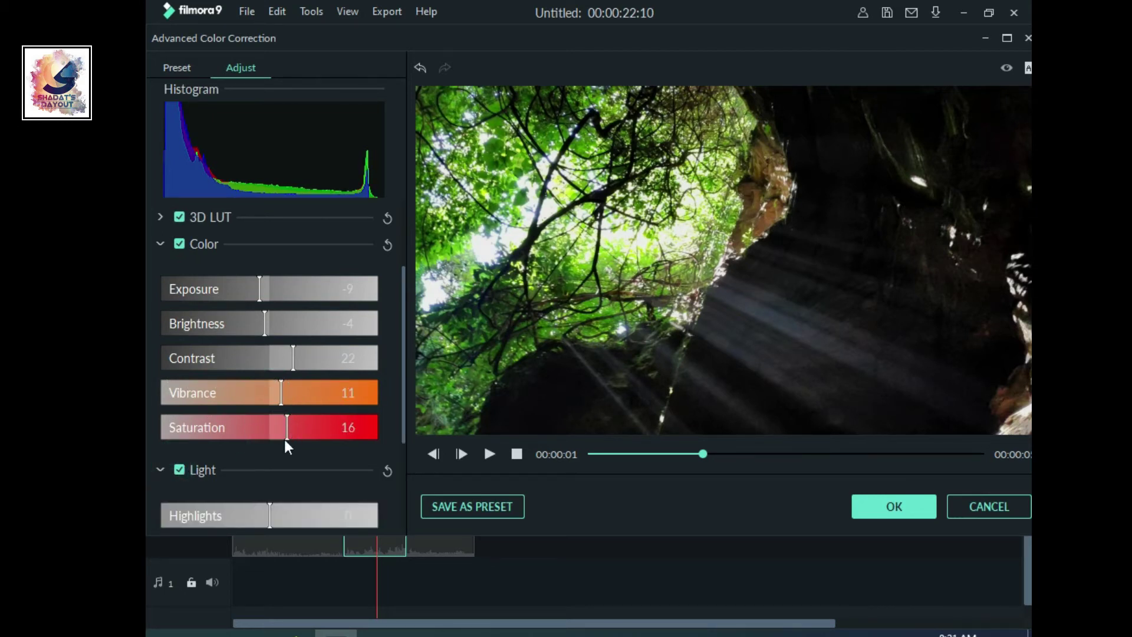
pyautogui.moveTo(405, 374); pyautogui.dragTo(408, 472)
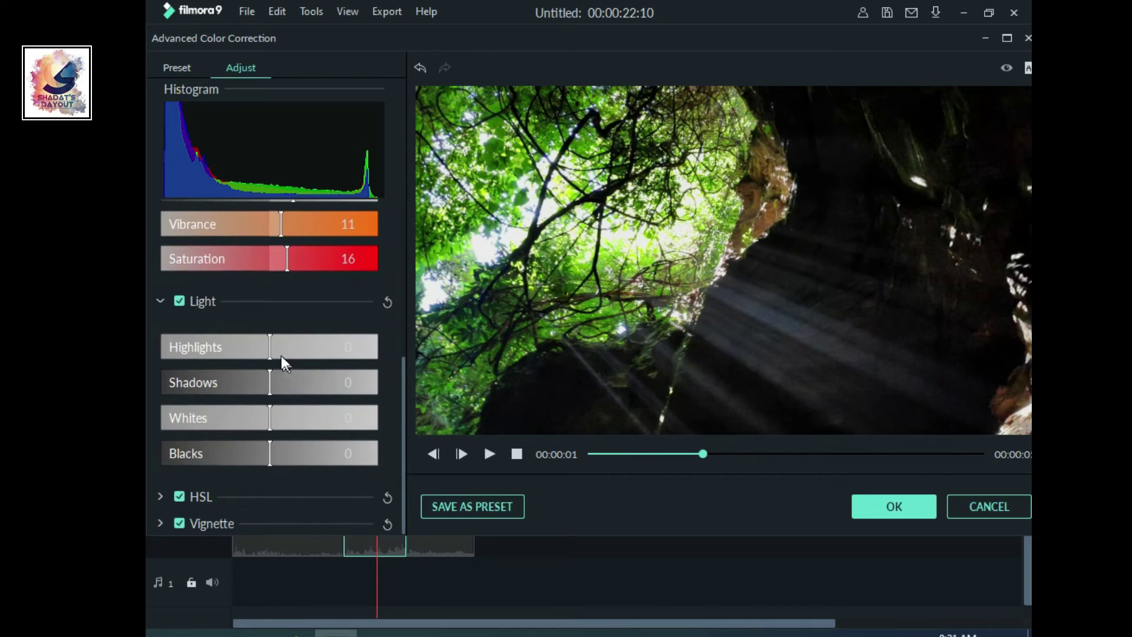
pyautogui.moveTo(270, 349); pyautogui.dragTo(270, 464)
pyautogui.click(403, 393)
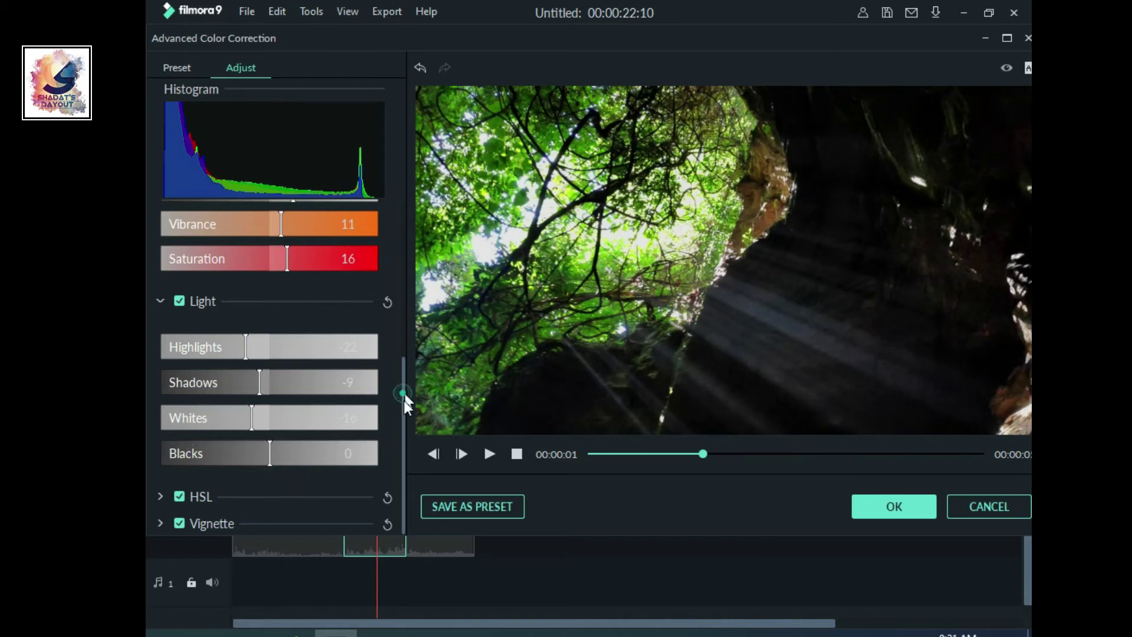
# Set the second clip's green HSL values to hue 13 and saturation -15
pyautogui.click(159, 496)
pyautogui.moveTo(402, 413); pyautogui.dragTo(402, 494)
pyautogui.moveTo(270, 445); pyautogui.dragTo(284, 415)
pyautogui.click(333, 359)
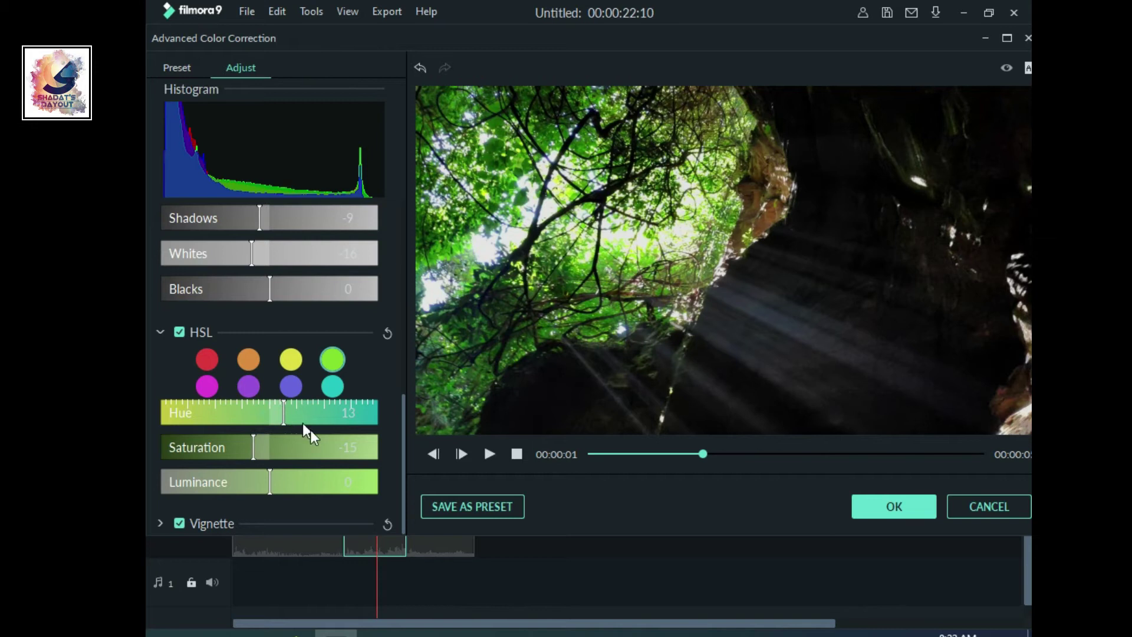
# Lower the cyan saturation in the second clip's HSL settings and apply its color correction
pyautogui.click(332, 389)
pyautogui.moveTo(268, 450); pyautogui.dragTo(246, 453)
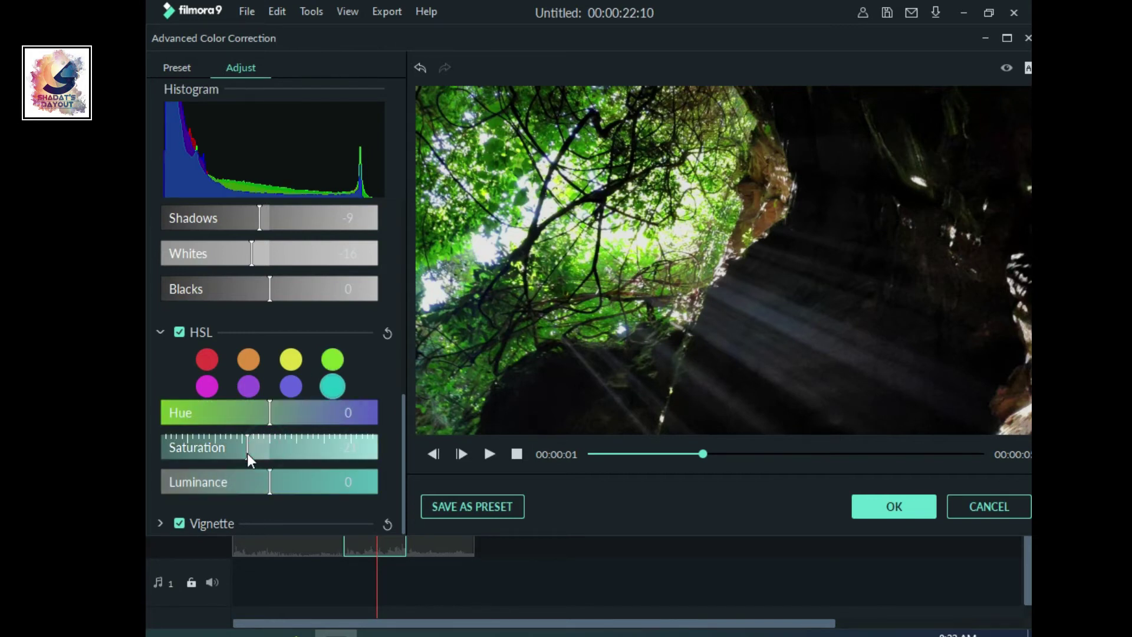
pyautogui.click(894, 506)
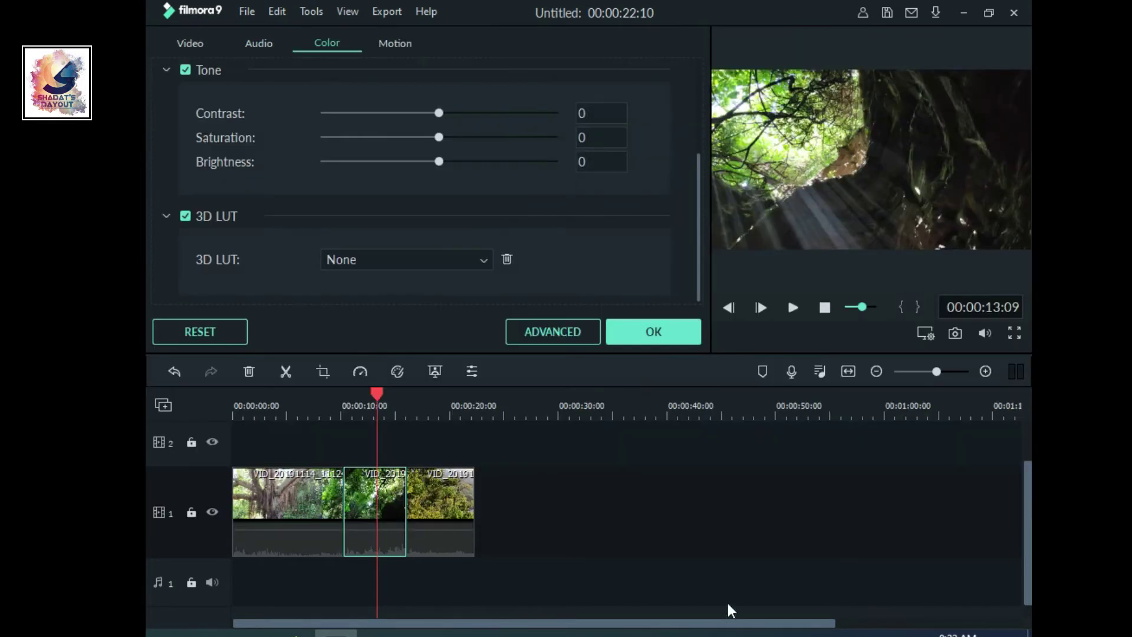
pyautogui.click(652, 333)
# Open advanced color correction for the third timeline clip
pyautogui.click(441, 417)
pyautogui.doubleClick(465, 523)
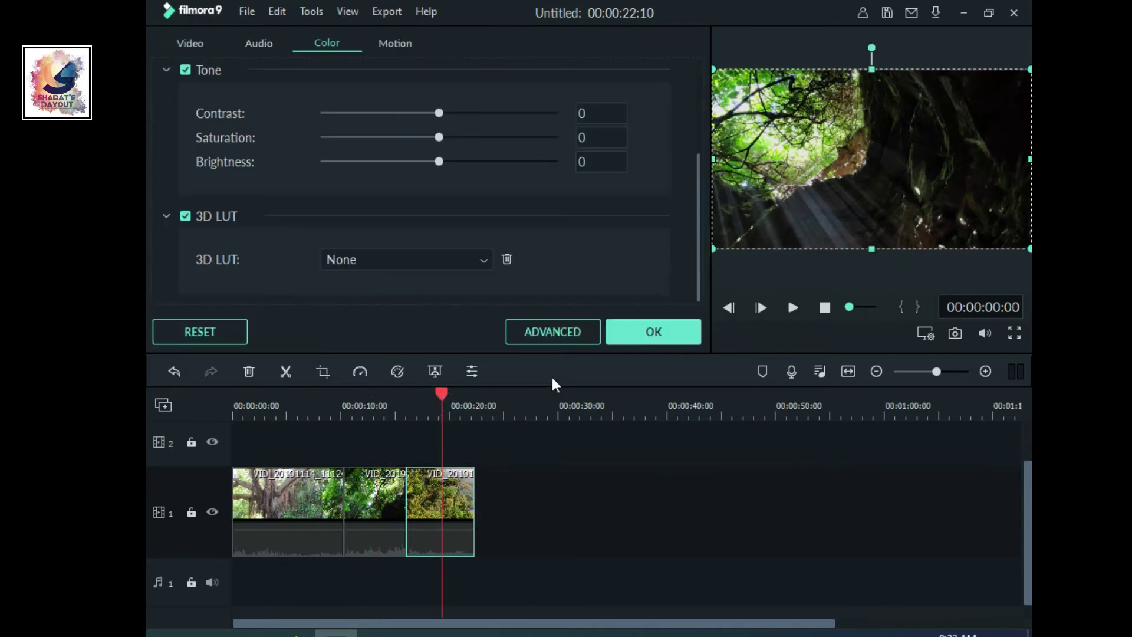
pyautogui.click(360, 371)
pyautogui.click(398, 371)
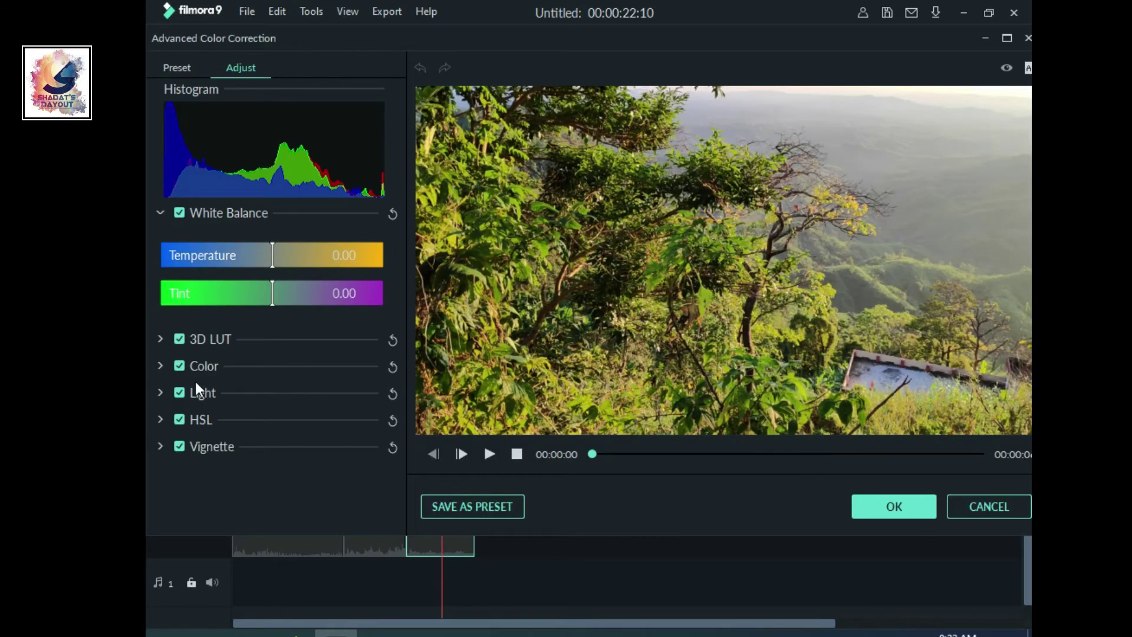
# Set the third clip's color values to exposure -8, brightness -5, contrast 35, vibrance 9 and saturation 23
pyautogui.click(738, 456)
pyautogui.click(161, 366)
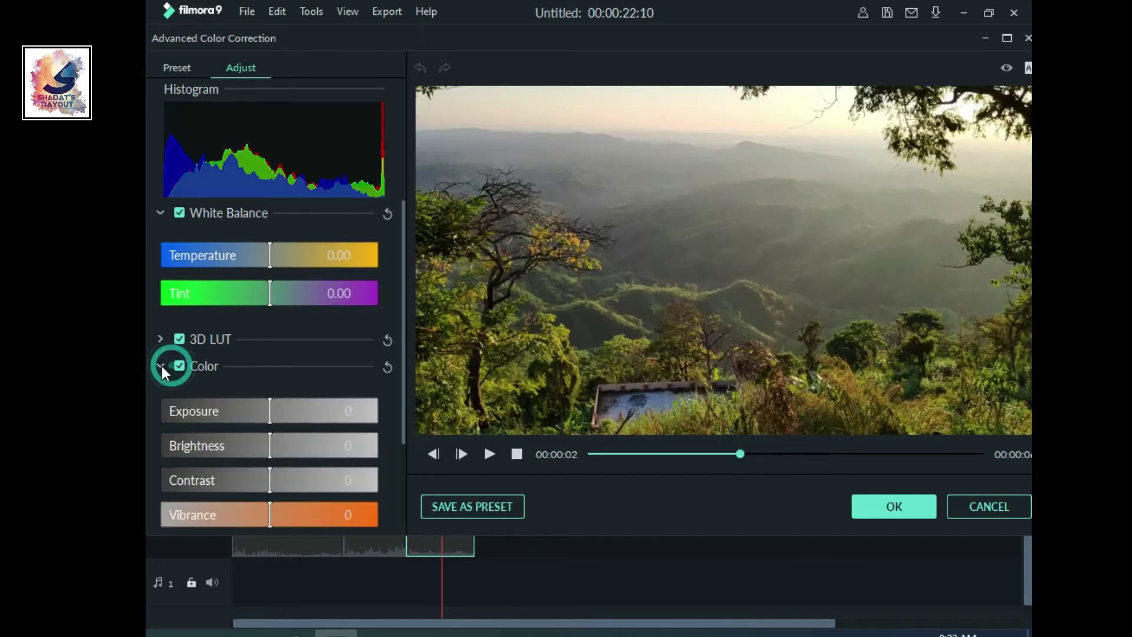
pyautogui.scroll(-2, 359, 408)
pyautogui.moveTo(268, 365); pyautogui.dragTo(264, 368)
pyautogui.moveTo(269, 394); pyautogui.dragTo(294, 495)
pyautogui.scroll(-1, 395, 469)
# Set the third clip's light values to highlights -26, shadows -24, whites -4 and blacks -9
pyautogui.click(161, 487)
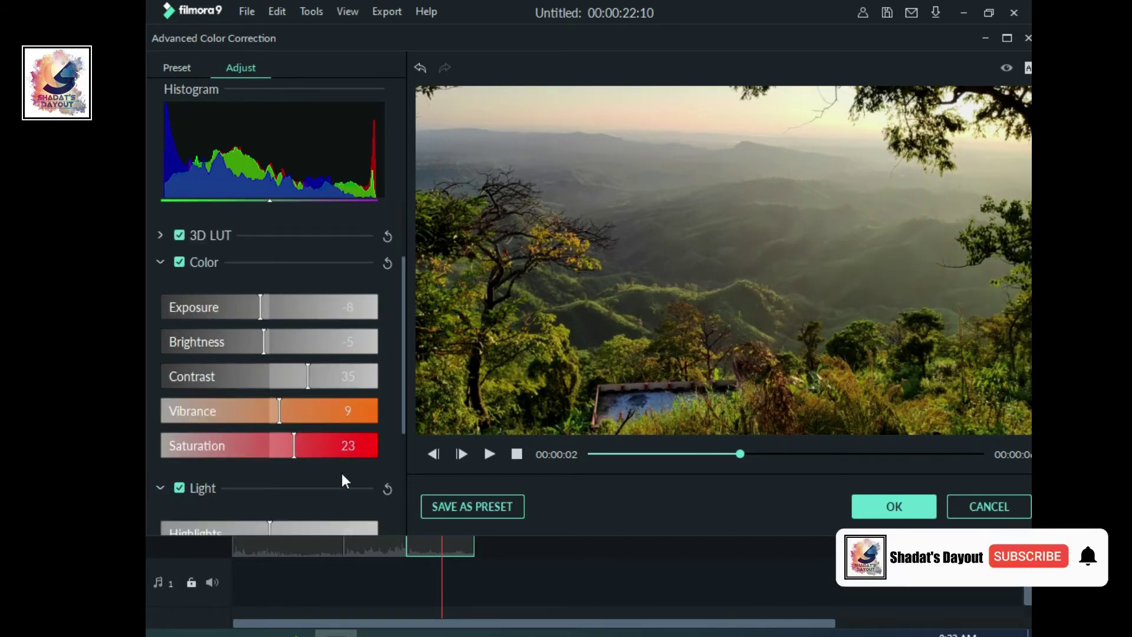
pyautogui.scroll(-2, 380, 469)
pyautogui.moveTo(403, 464); pyautogui.dragTo(404, 494)
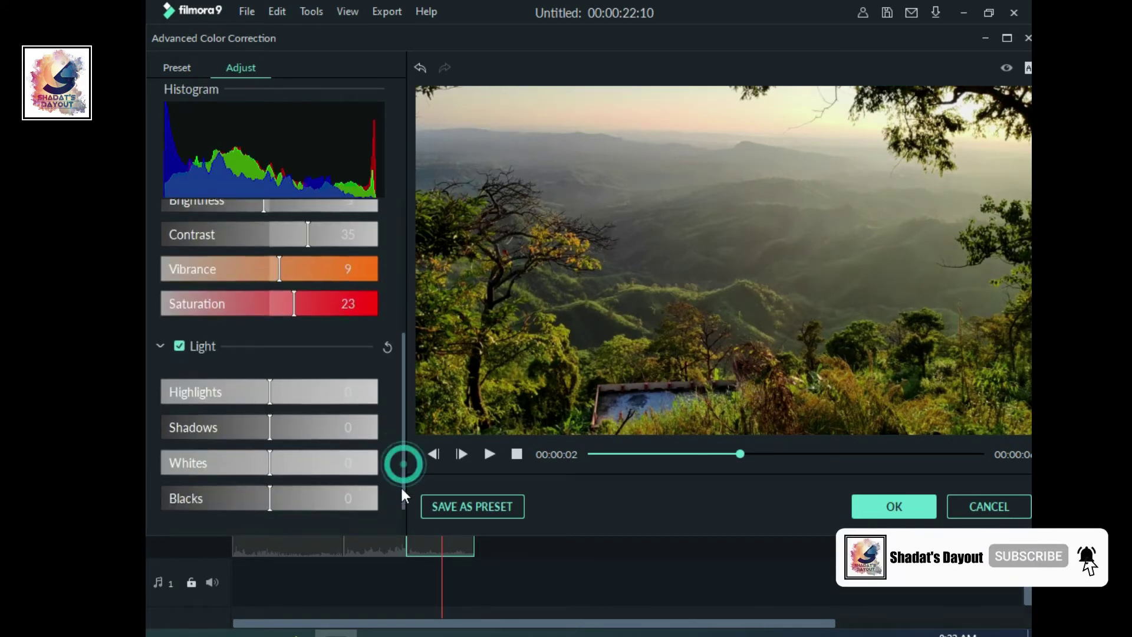
pyautogui.scroll(-1, 313, 423)
pyautogui.moveTo(271, 356); pyautogui.dragTo(241, 349)
pyautogui.moveTo(271, 391); pyautogui.dragTo(240, 391)
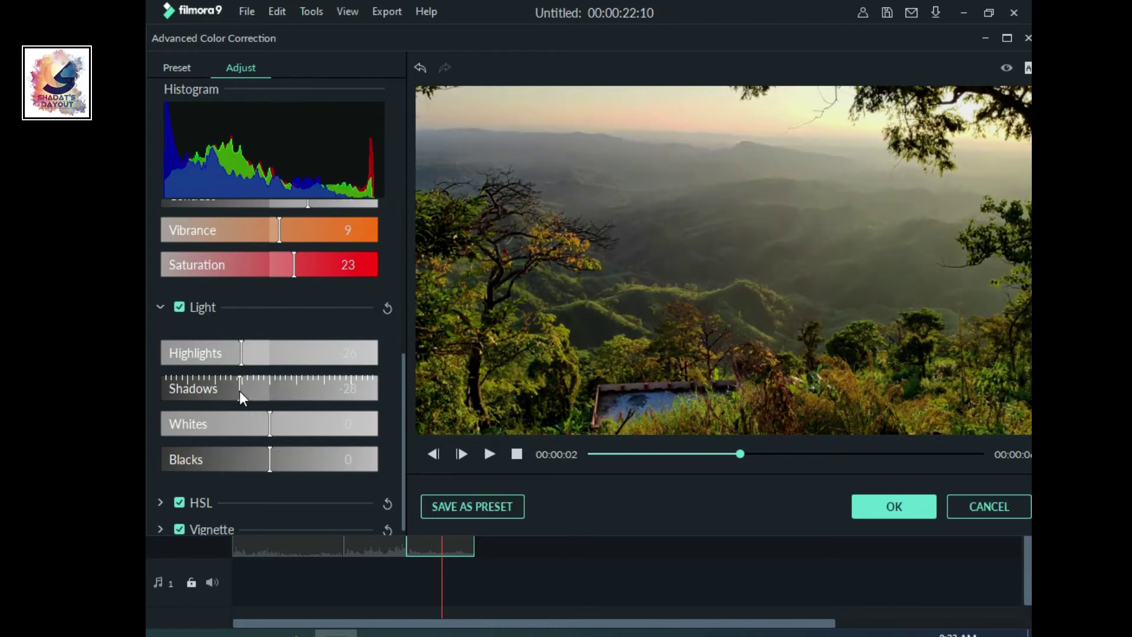
pyautogui.moveTo(257, 430); pyautogui.dragTo(258, 466)
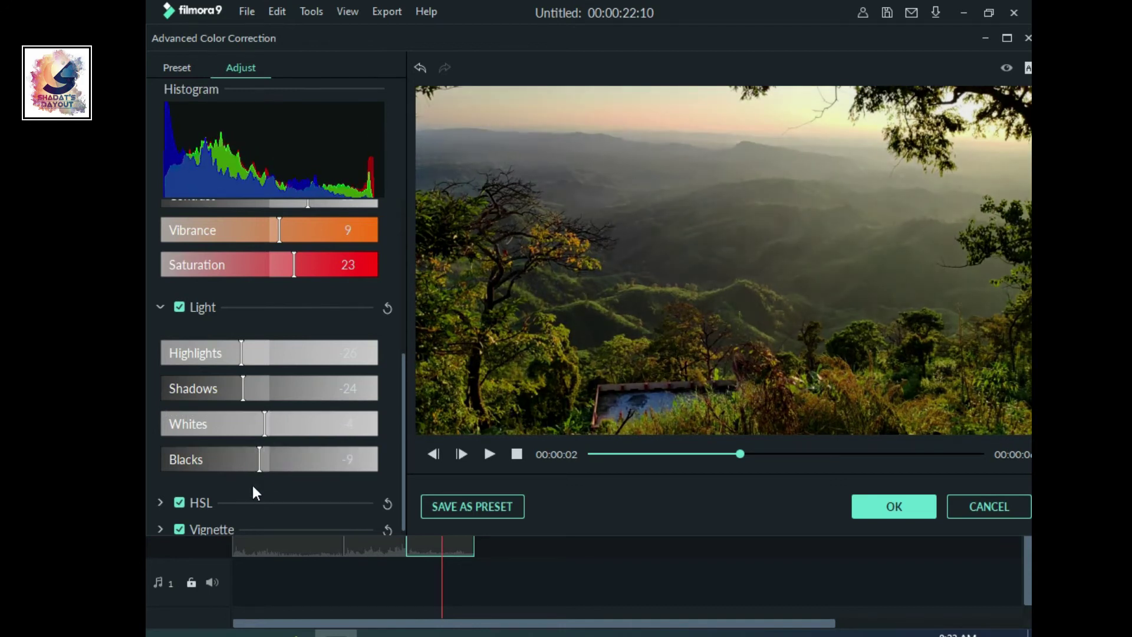
# Set the third clip's red HSL values to hue 19, saturation -15 and luminance -10
pyautogui.scroll(-1, 238, 497)
pyautogui.click(160, 496)
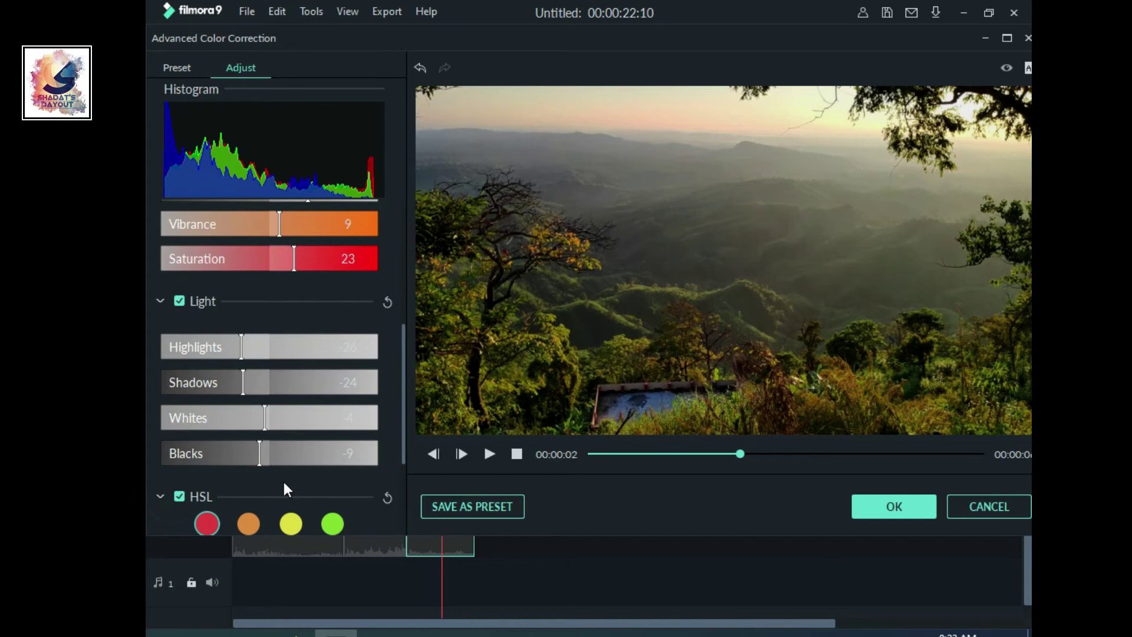
pyautogui.scroll(-3, 282, 478)
pyautogui.scroll(-2, 280, 486)
pyautogui.moveTo(268, 449); pyautogui.dragTo(290, 420)
pyautogui.moveTo(270, 482); pyautogui.dragTo(260, 487)
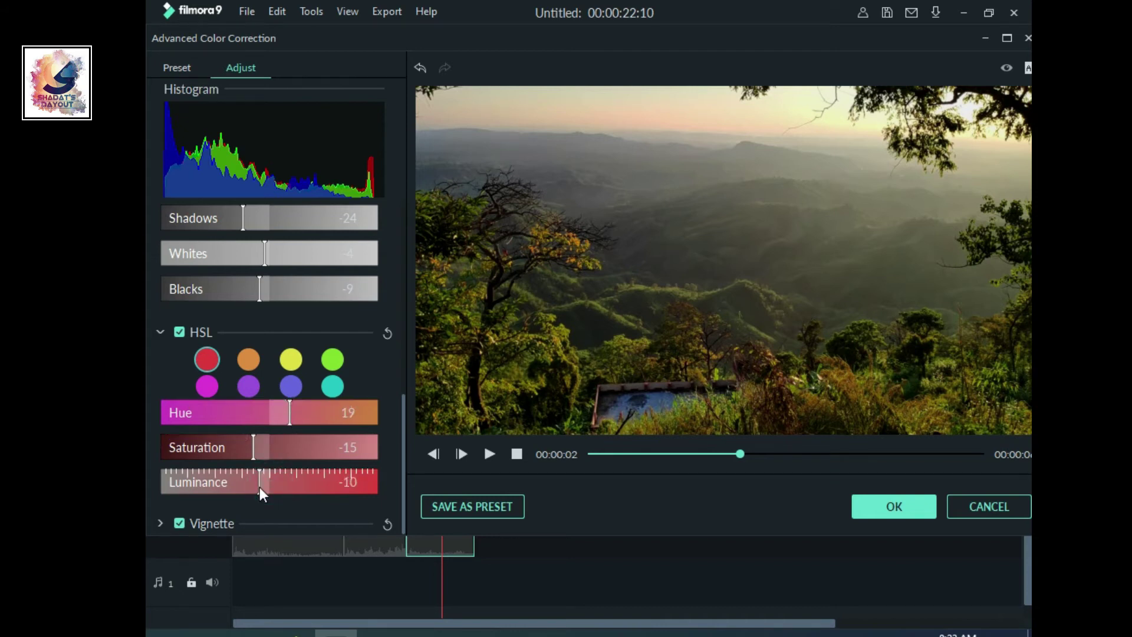
# Set the third clip's green HSL values to hue 12 and saturation -20, and apply its color correction
pyautogui.click(332, 359)
pyautogui.moveTo(247, 451); pyautogui.dragTo(286, 422)
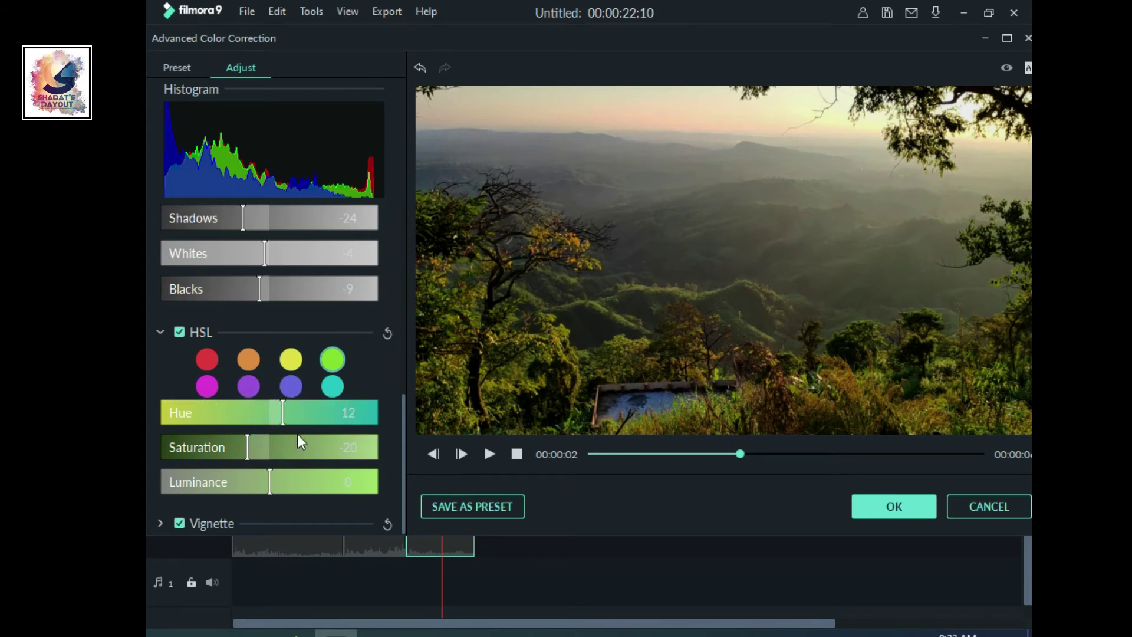
pyautogui.scroll(3, 345, 496)
pyautogui.scroll(6, 353, 480)
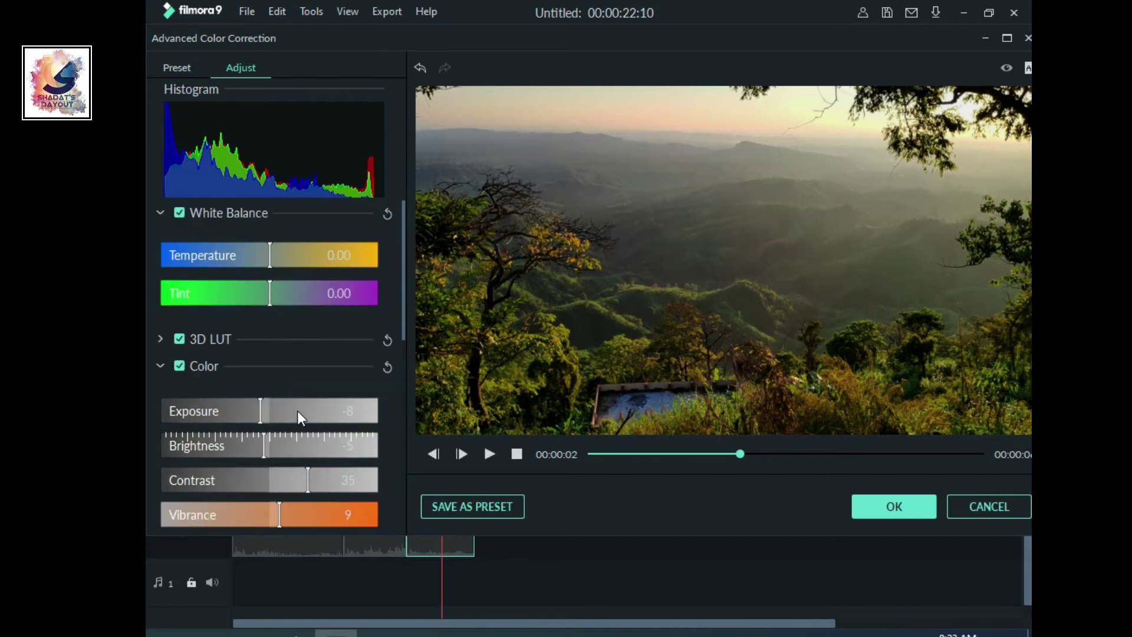
pyautogui.click(885, 507)
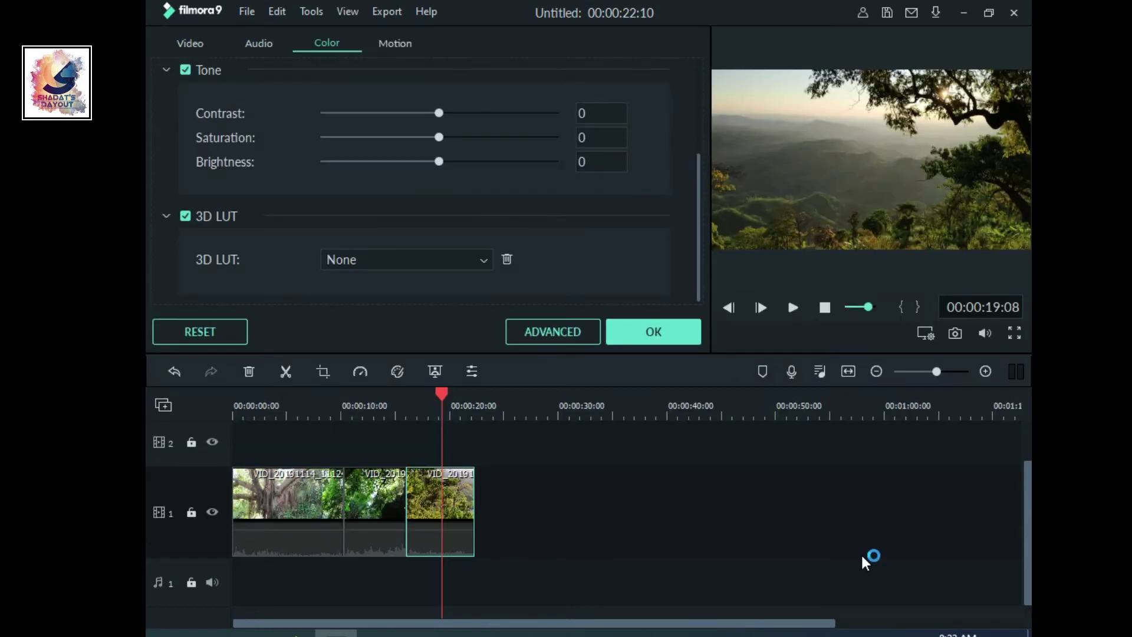
pyautogui.click(681, 338)
# Try 3D LUT presets on the first clip, including B&W Film, Game of Thrones, Harry Potter, Mission Impossible and Reign
pyautogui.click(293, 413)
pyautogui.doubleClick(291, 496)
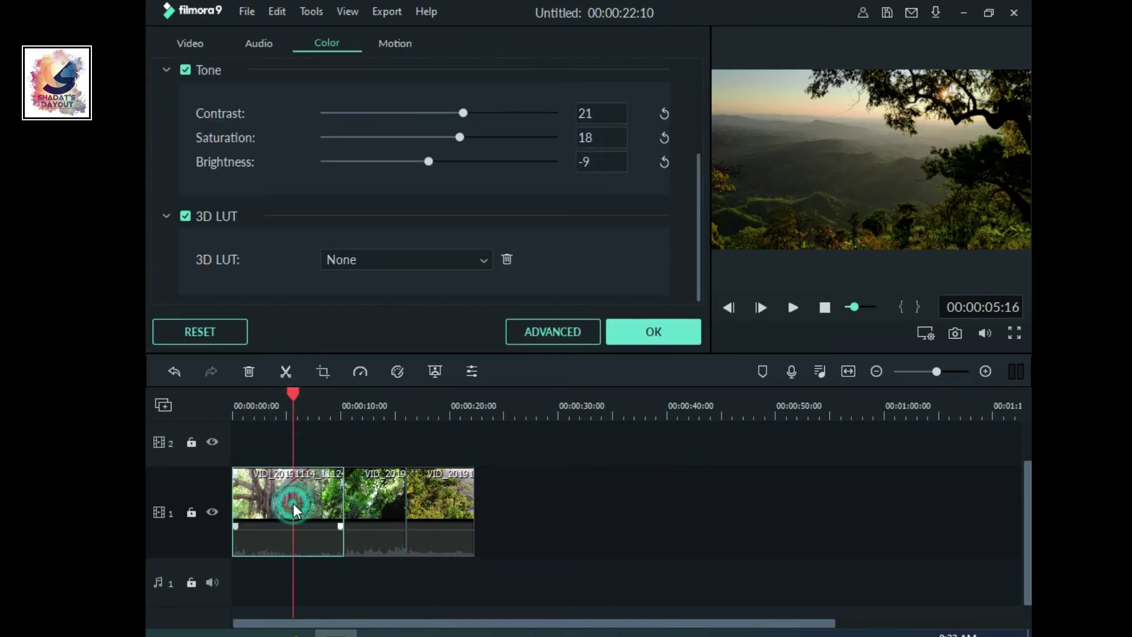
pyautogui.moveTo(293, 394); pyautogui.dragTo(252, 420)
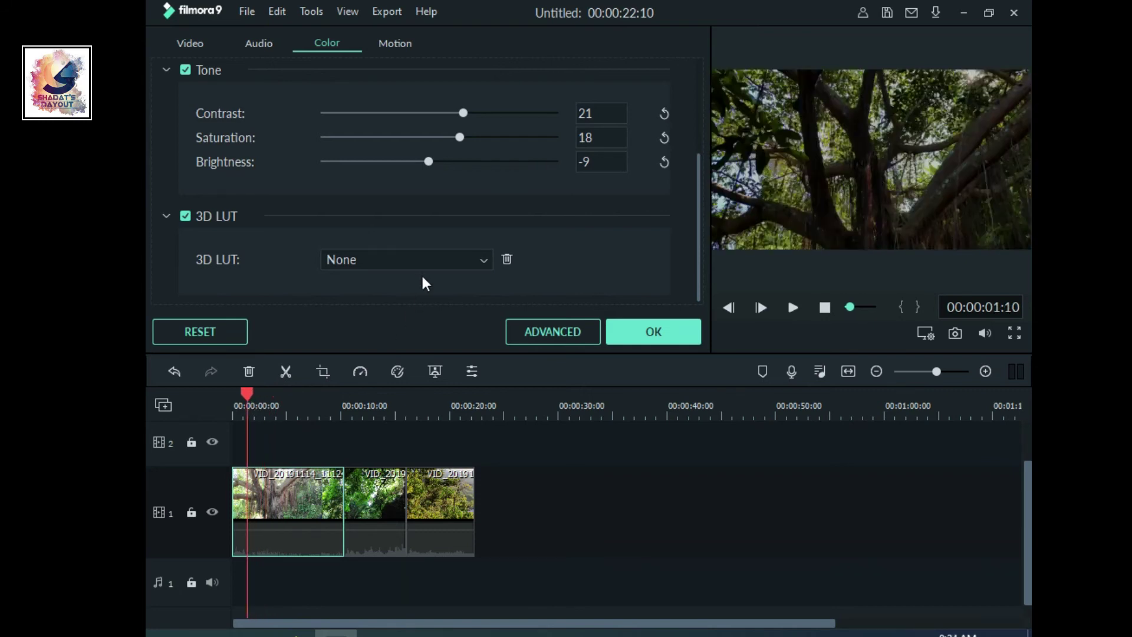
pyautogui.scroll(-3, 421, 264)
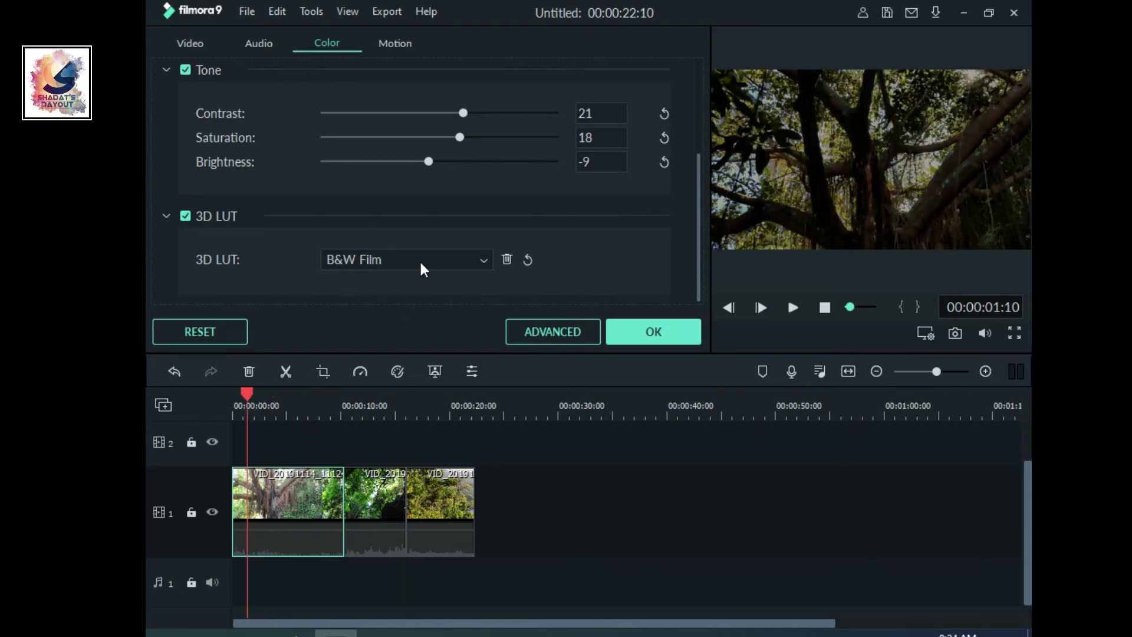
pyautogui.scroll(-2, 421, 264)
pyautogui.scroll(-1, 421, 268)
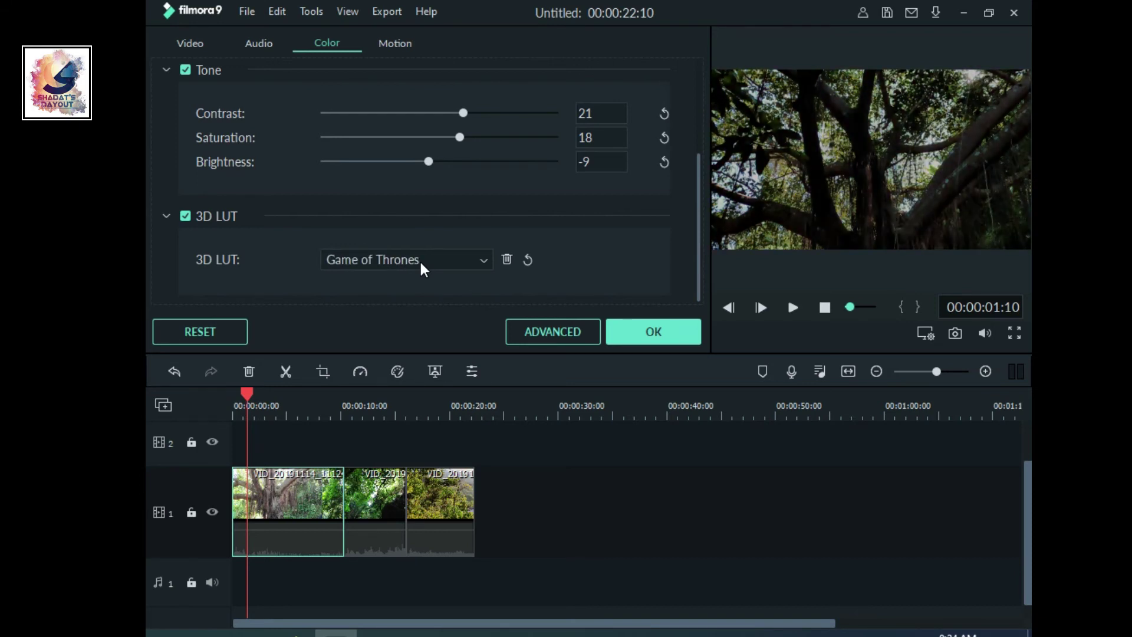
pyautogui.scroll(-2, 421, 268)
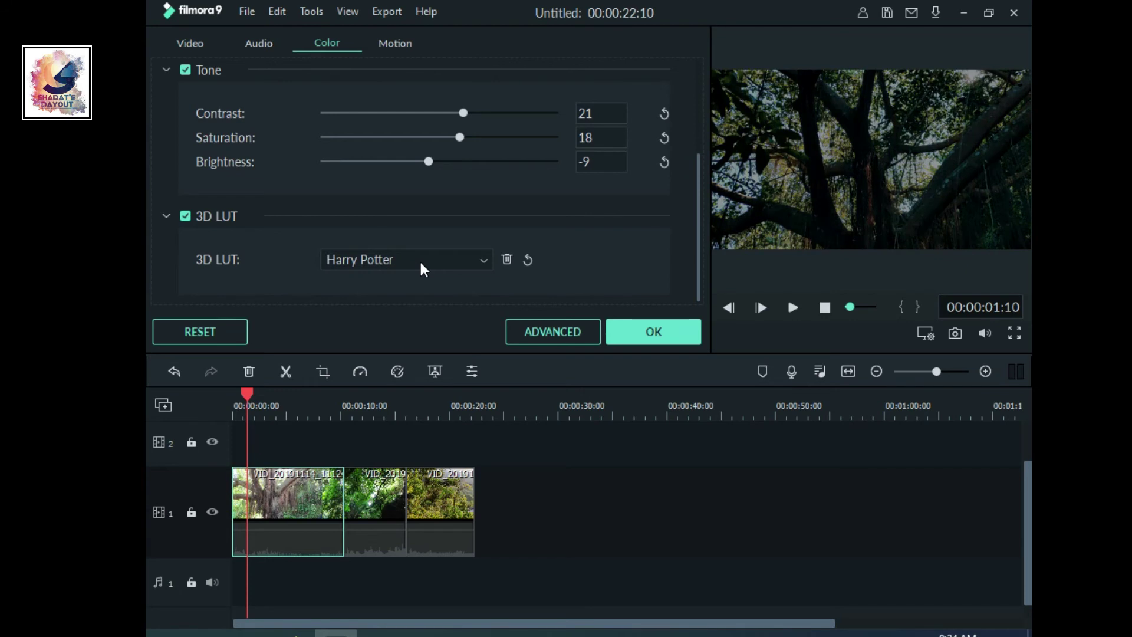
pyautogui.scroll(-3, 421, 269)
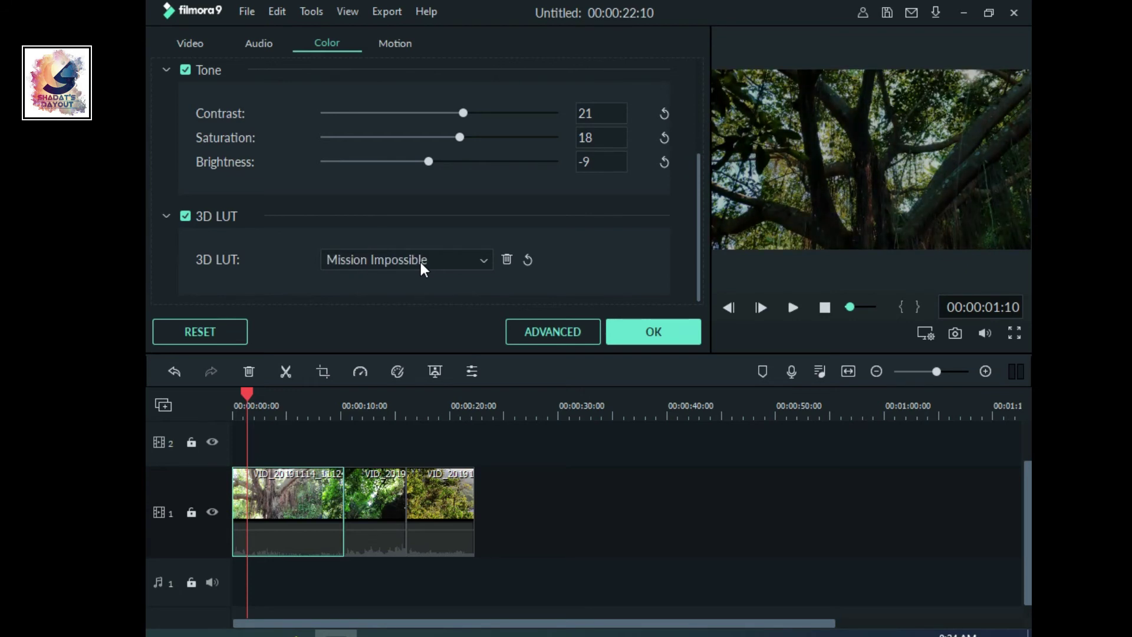
pyautogui.scroll(-1, 421, 269)
pyautogui.scroll(1, 421, 265)
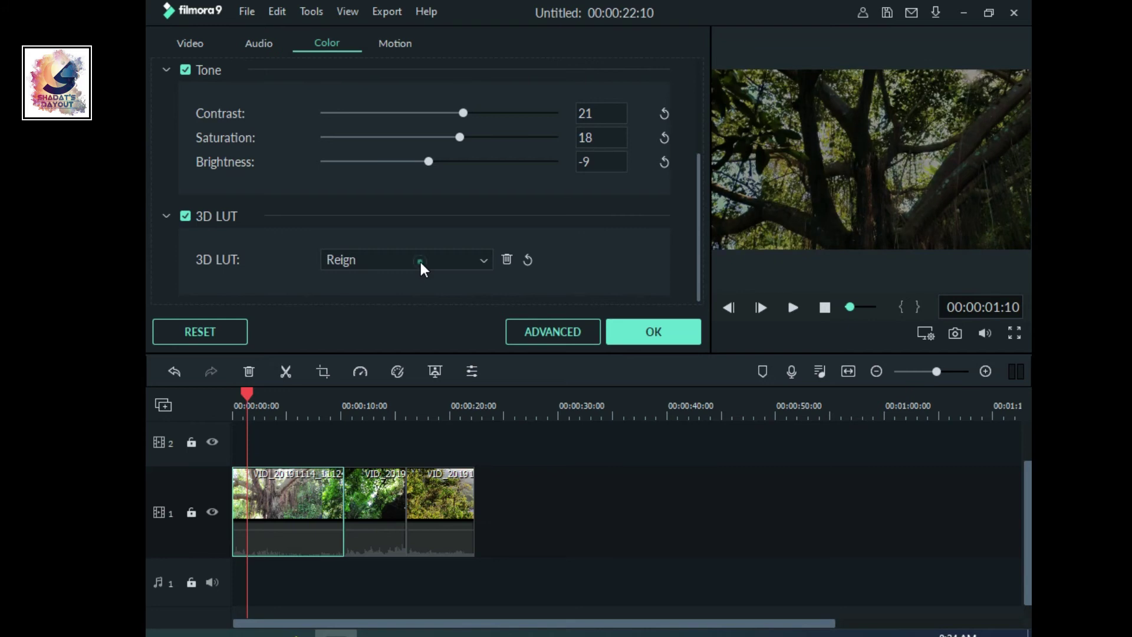
# Set the first clip's 3D LUT back to None and confirm its color settings
pyautogui.click(419, 261)
pyautogui.scroll(3, 391, 338)
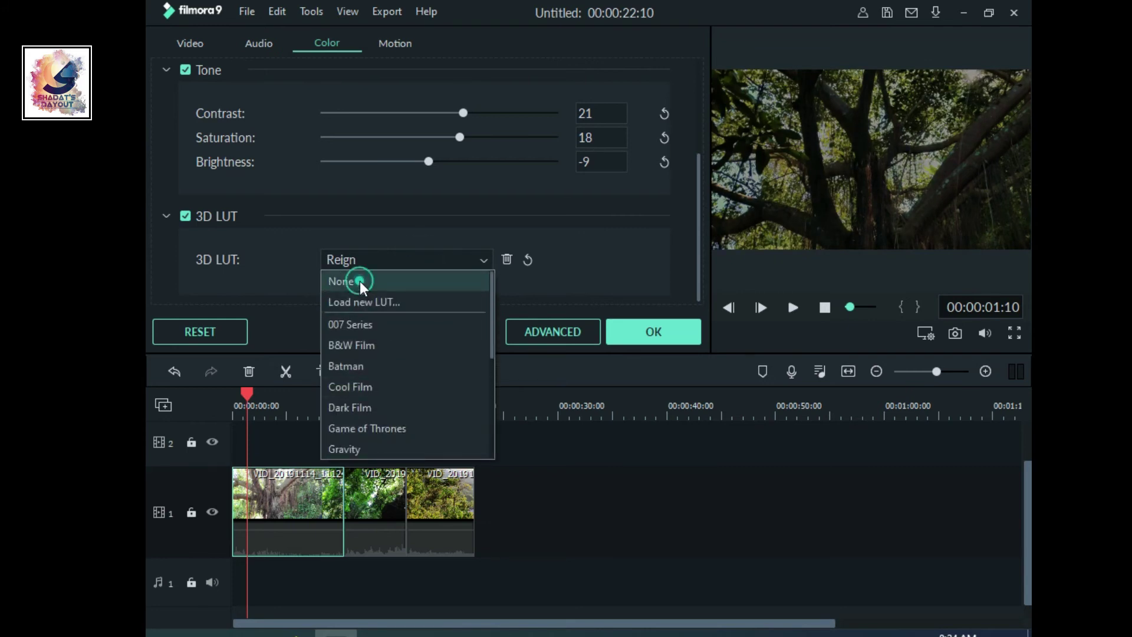
pyautogui.click(359, 281)
pyautogui.click(643, 334)
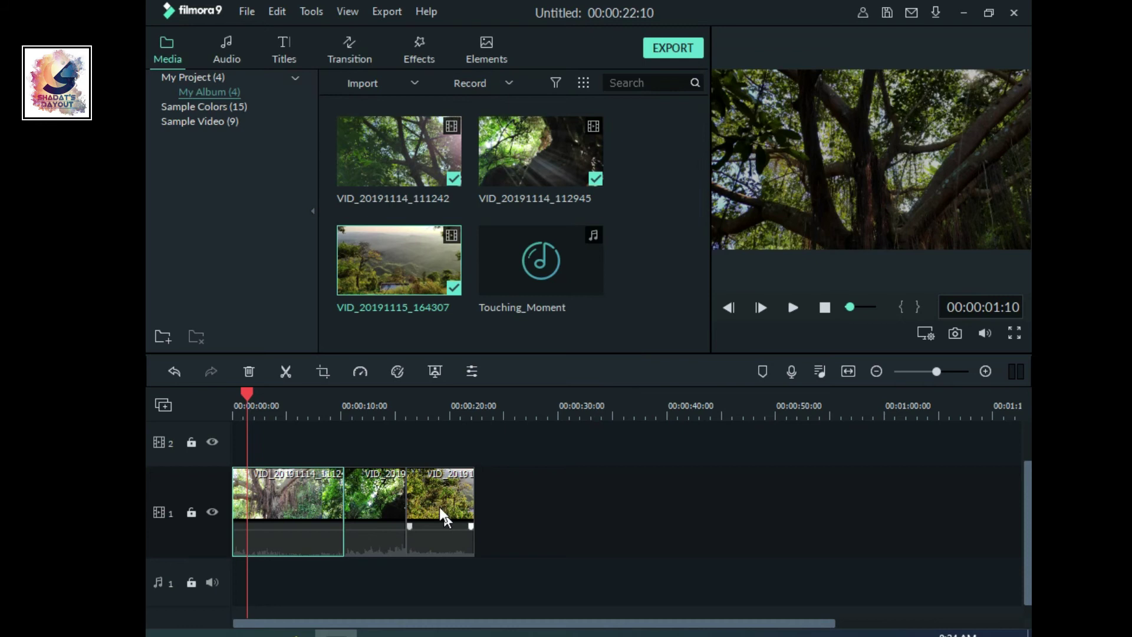
# Add the Cinema 21:9 frame effect on the second video track, spanning all three clips
pyautogui.click(419, 53)
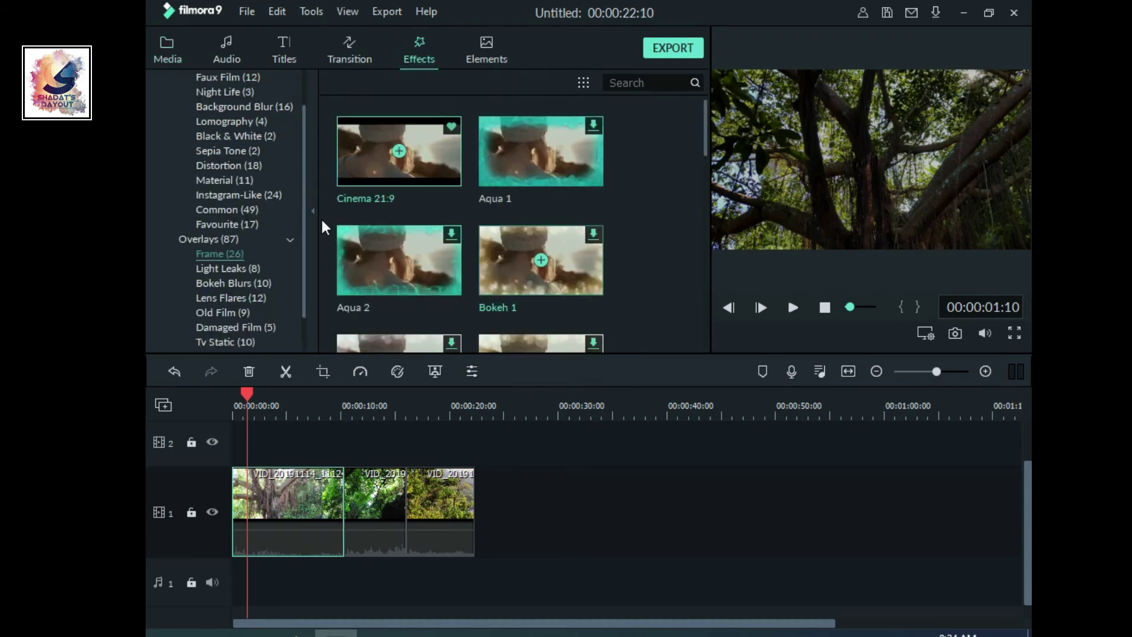
pyautogui.moveTo(377, 159); pyautogui.dragTo(475, 444)
# Add a Dissolve transition between the first and second clips
pyautogui.click(350, 48)
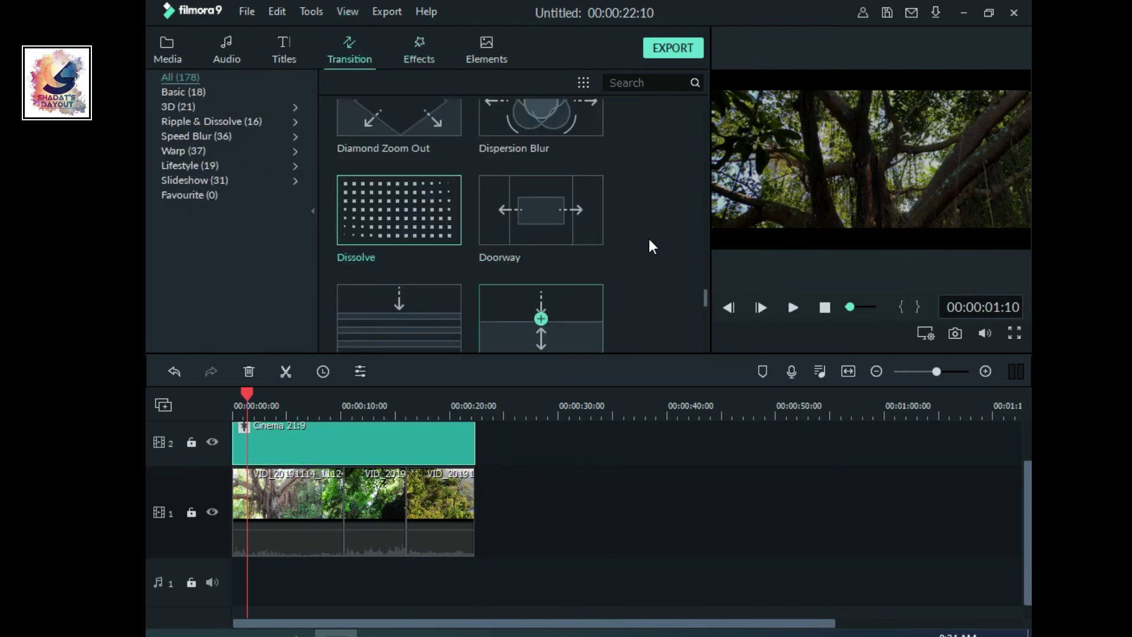
pyautogui.scroll(5, 660, 221)
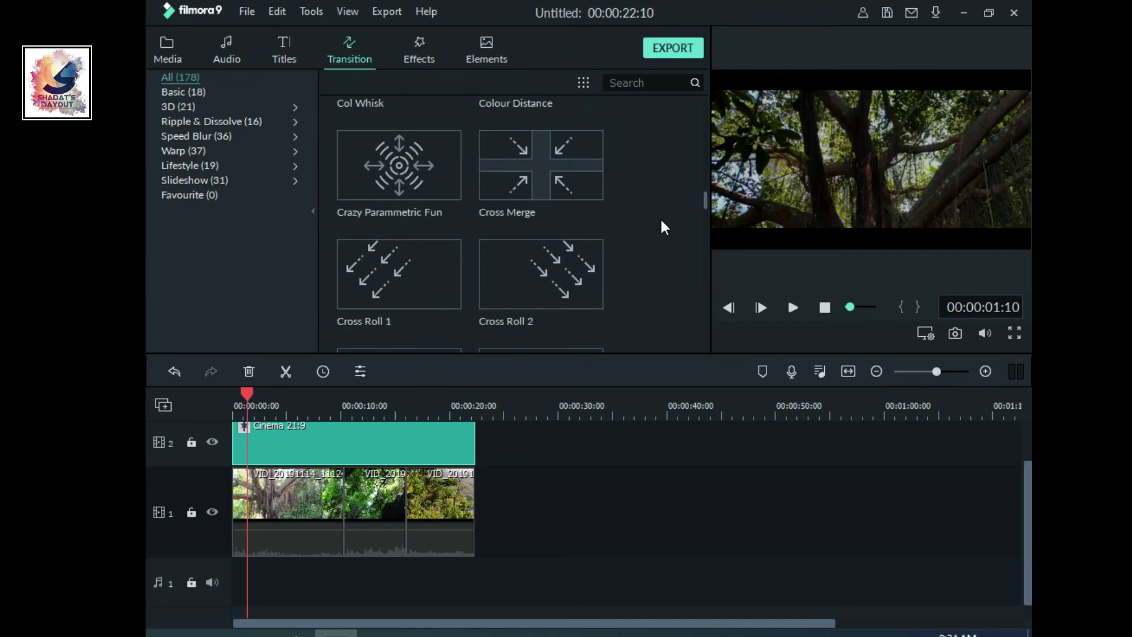
pyautogui.scroll(-5, 664, 227)
pyautogui.moveTo(449, 236); pyautogui.dragTo(344, 508)
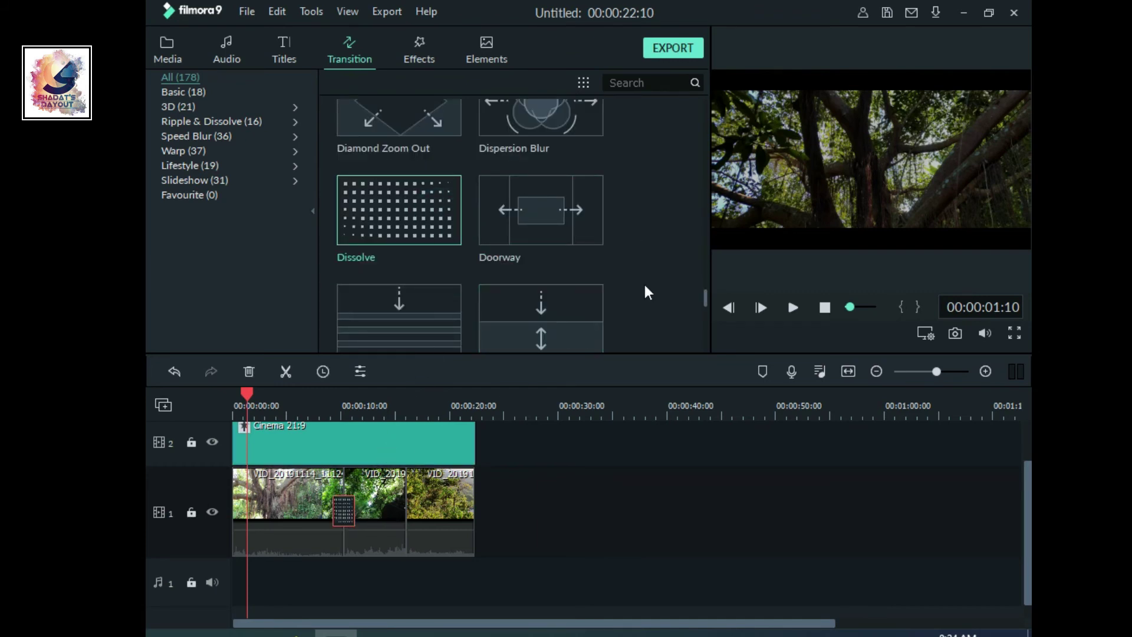
# Add an Erase transition between the second and third clips and an Evaporate 1 transition at the first clip's start
pyautogui.scroll(-3, 620, 277)
pyautogui.moveTo(457, 180)
pyautogui.mouseDown()
pyautogui.moveTo(441, 177)
pyautogui.moveTo(405, 511)
pyautogui.mouseUp()
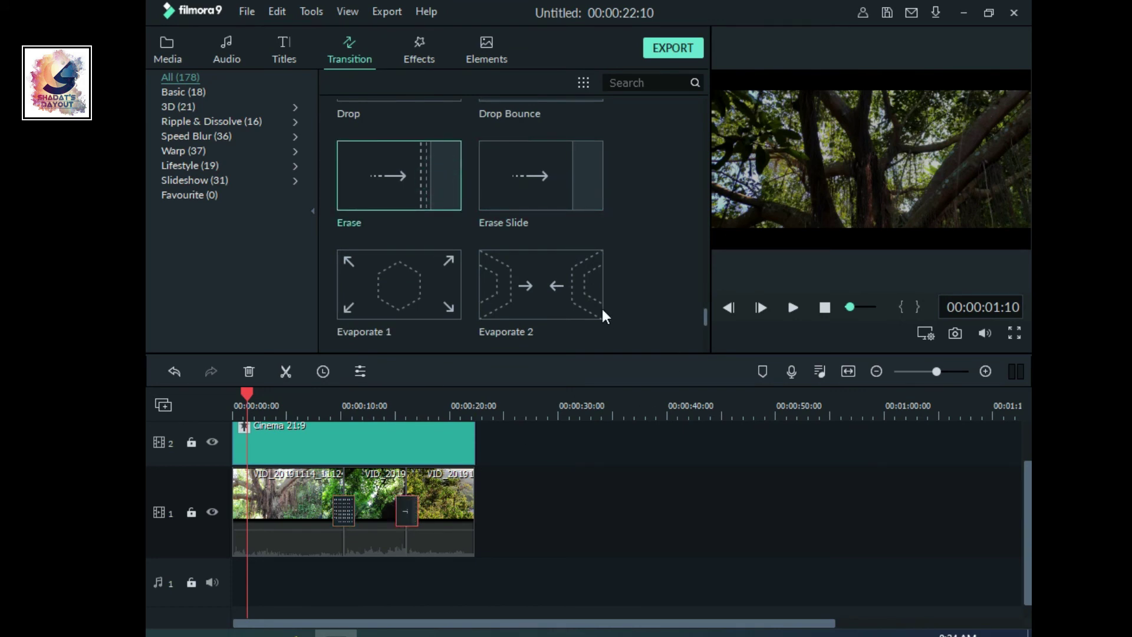
pyautogui.moveTo(435, 286); pyautogui.dragTo(243, 511)
# Place the Touching_Moment music on the audio track from the beginning of the timeline
pyautogui.moveTo(247, 403); pyautogui.dragTo(234, 403)
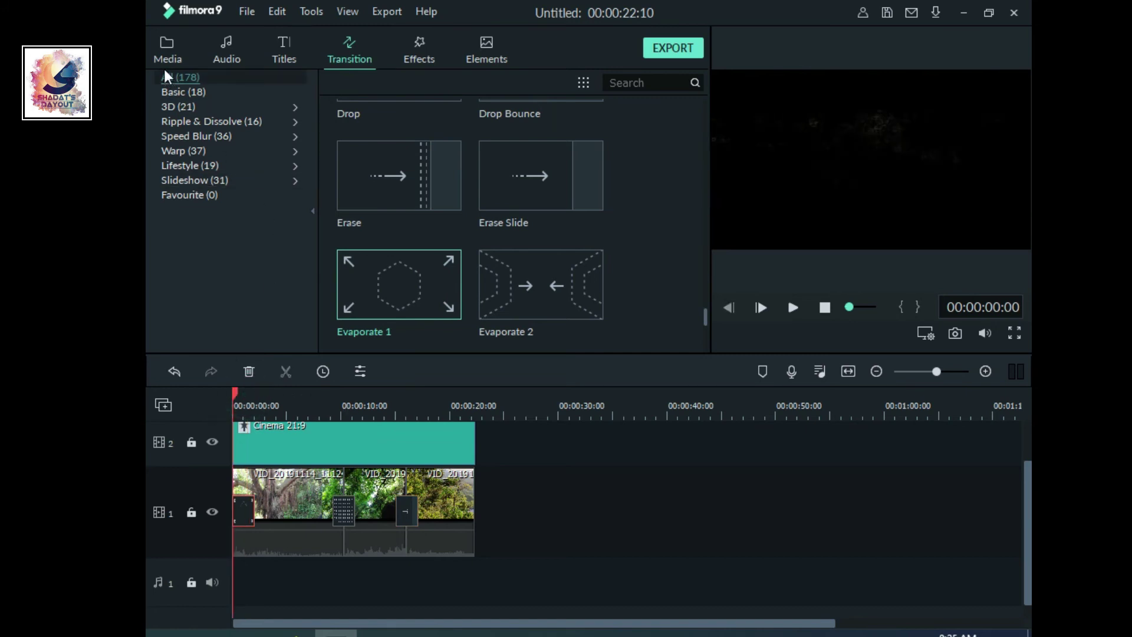
pyautogui.click(167, 50)
pyautogui.moveTo(430, 157); pyautogui.dragTo(205, 554)
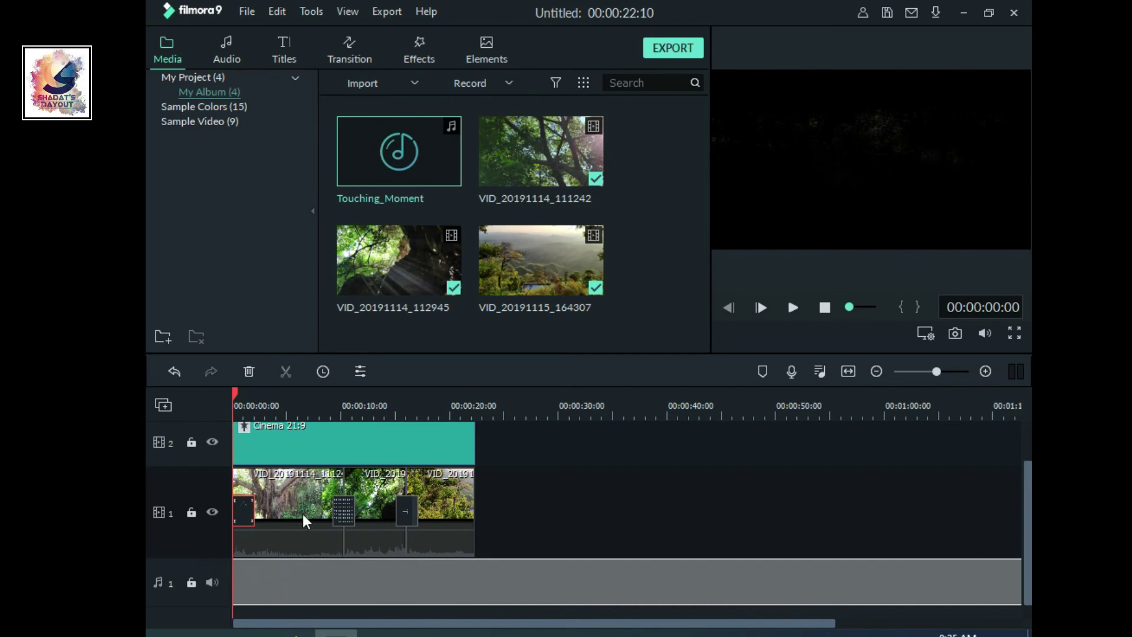
# Split the music where the video ends, at 00:00:22:11, and delete the excess part
pyautogui.click(475, 411)
pyautogui.moveTo(473, 403); pyautogui.dragTo(476, 404)
pyautogui.scroll(-1, 519, 537)
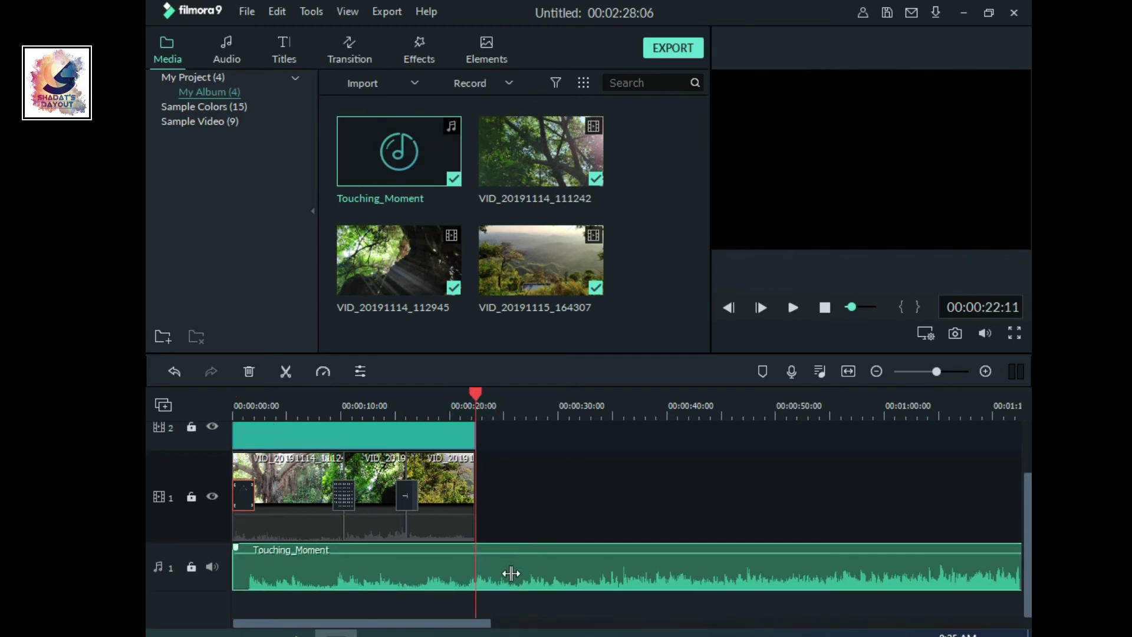
pyautogui.click(286, 372)
pyautogui.click(248, 371)
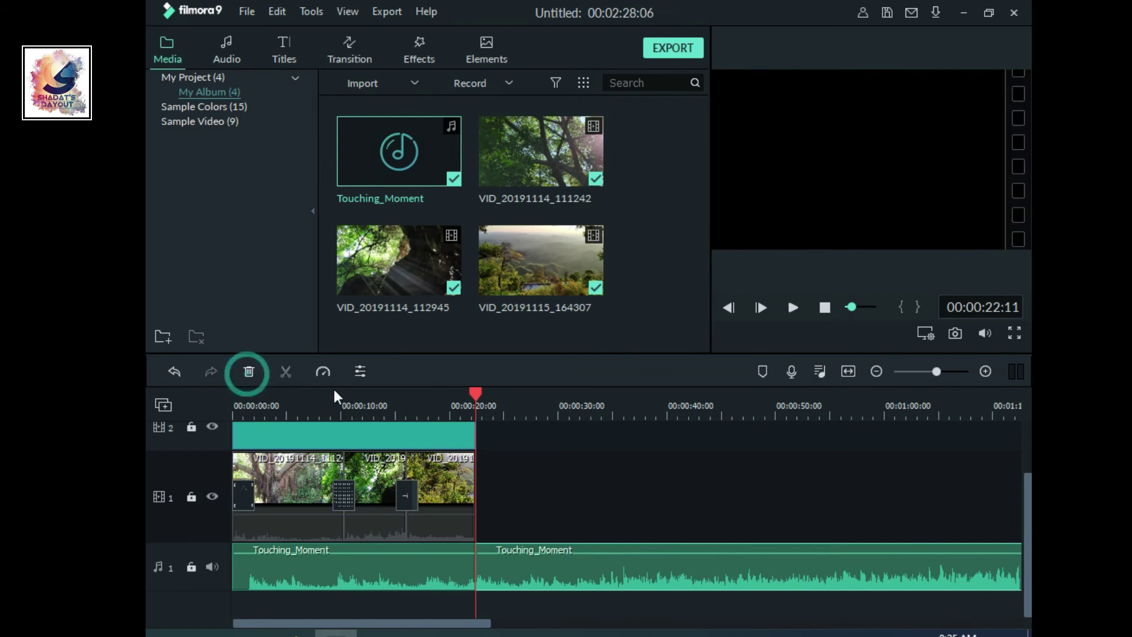
# Browse the available title templates, including the lower thirds, with the playhead at 00:00:02:05
pyautogui.click(470, 396)
pyautogui.scroll(3, 469, 397)
pyautogui.moveTo(451, 622); pyautogui.dragTo(295, 632)
pyautogui.click(278, 401)
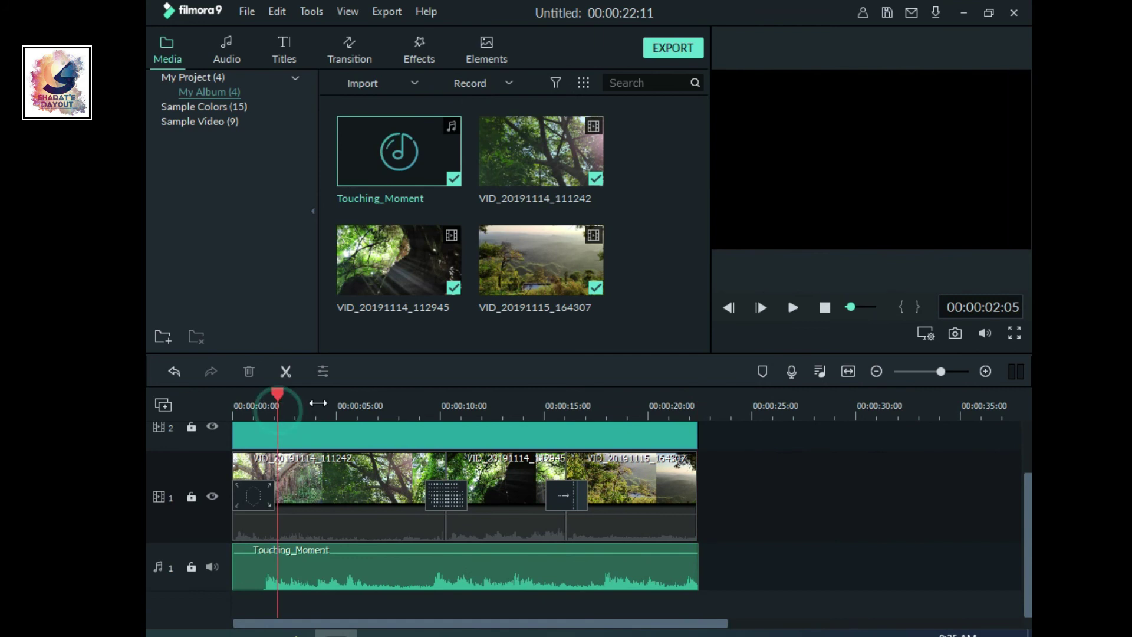
pyautogui.click(279, 59)
pyautogui.scroll(-10, 653, 202)
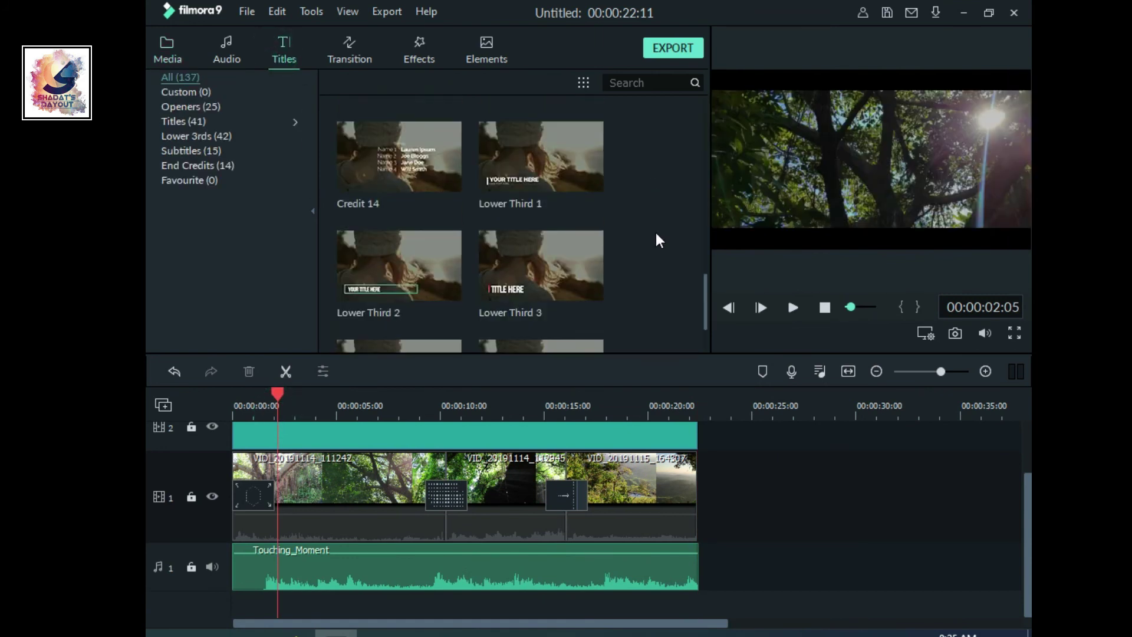
pyautogui.scroll(-15, 659, 249)
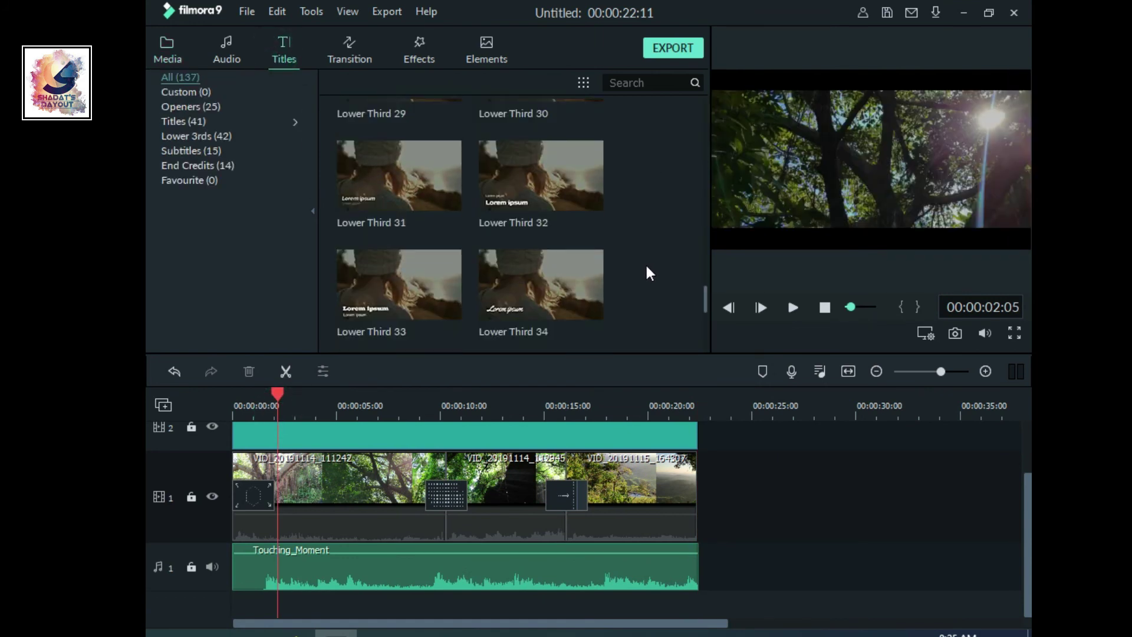
pyautogui.scroll(10, 646, 271)
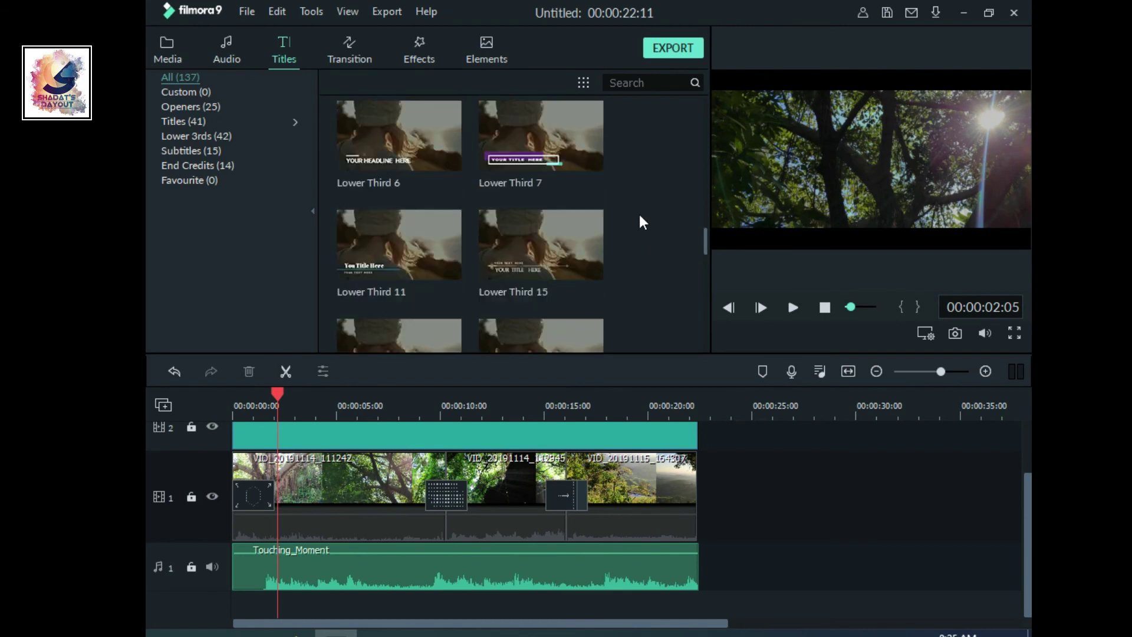
# Return to the project media and move the playhead to the start of the timeline
pyautogui.click(169, 53)
pyautogui.moveTo(277, 392); pyautogui.dragTo(177, 419)
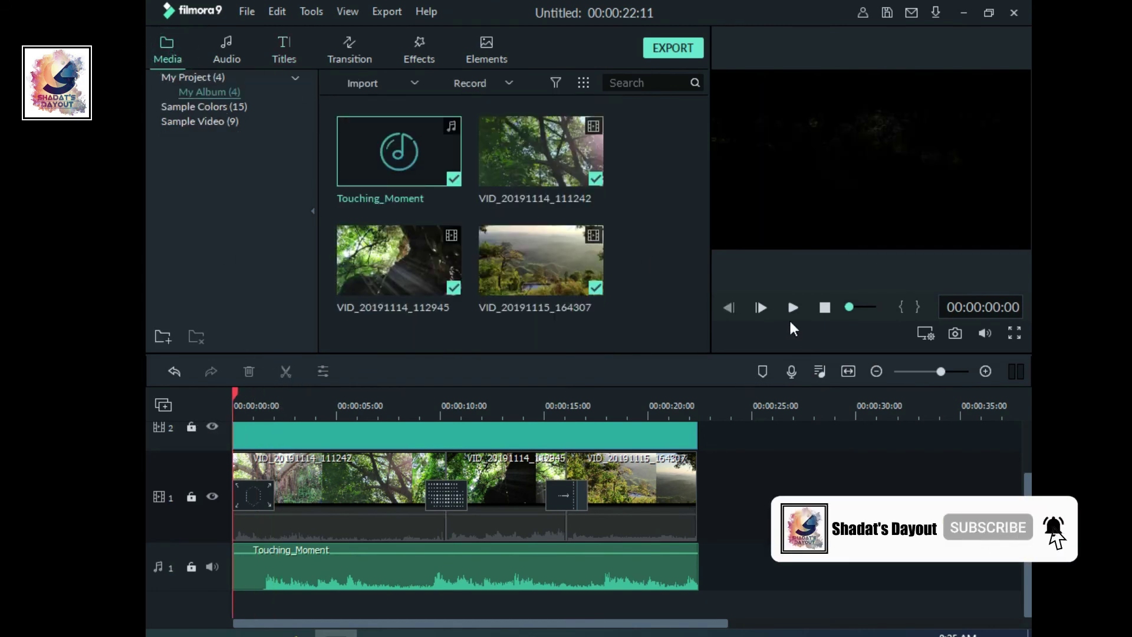